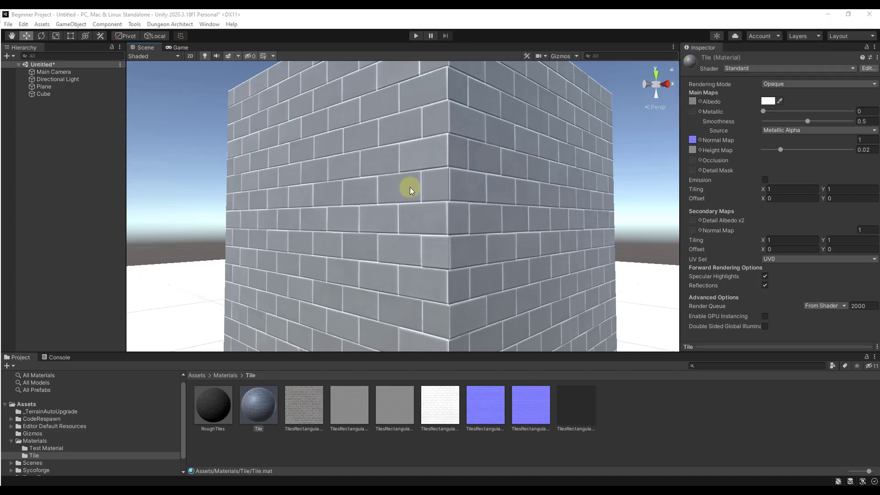
left_click_drag(410, 191, 413, 192)
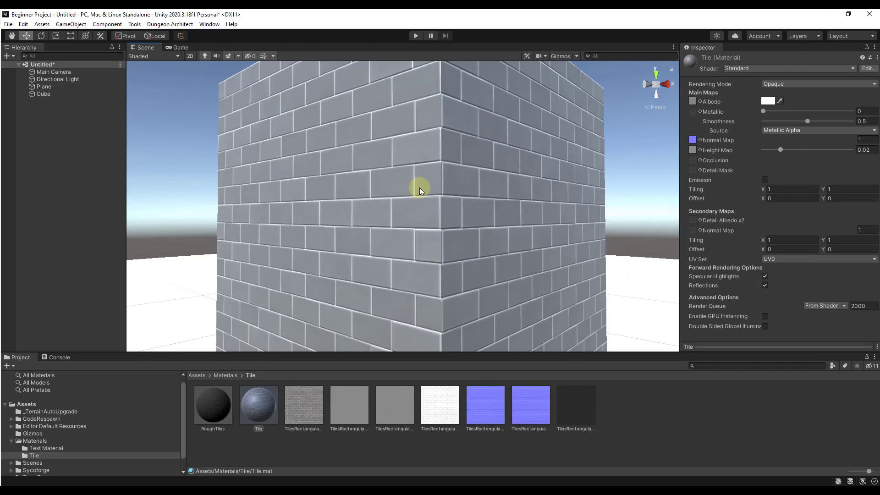
left_click_drag(420, 185, 403, 186)
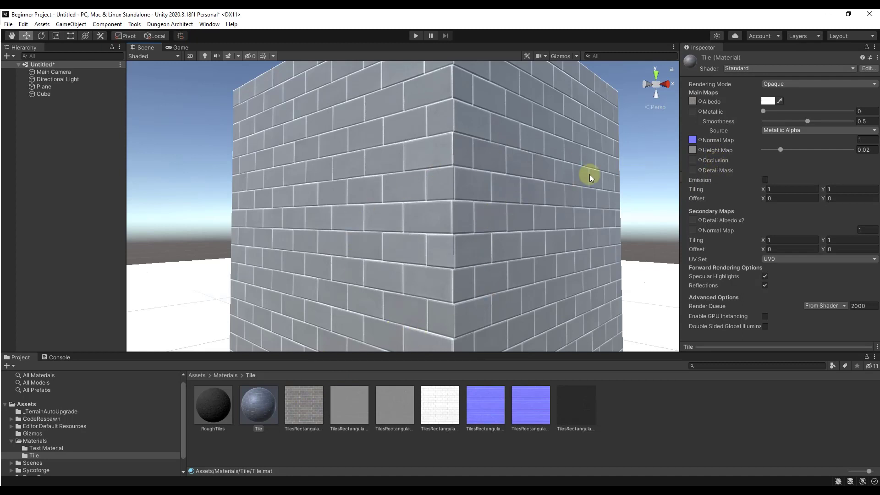
left_click_drag(474, 195, 472, 200)
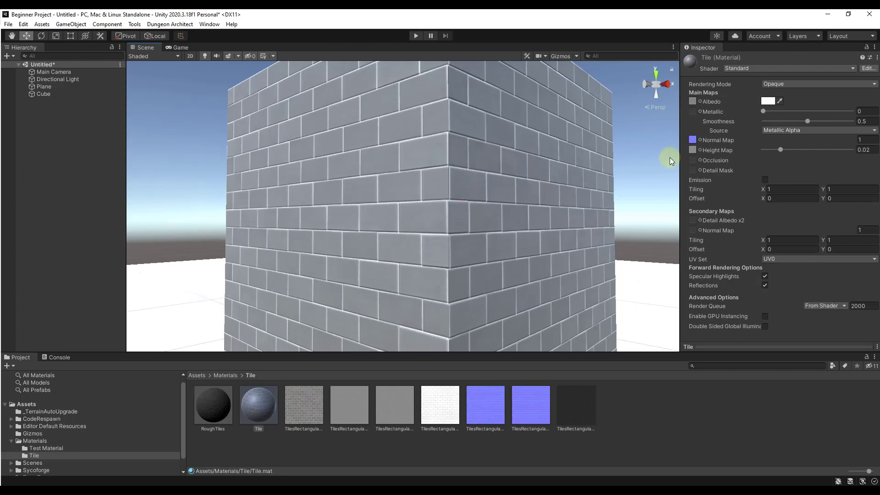
Set the Tile material's smoothness to about 0.615 and check which smoothness sources are available.
left_click_drag(806, 120, 840, 120)
left_click_drag(541, 190, 515, 198)
key("e")
key("q")
left_click_drag(840, 121, 817, 121)
left_click_drag(489, 220, 495, 208)
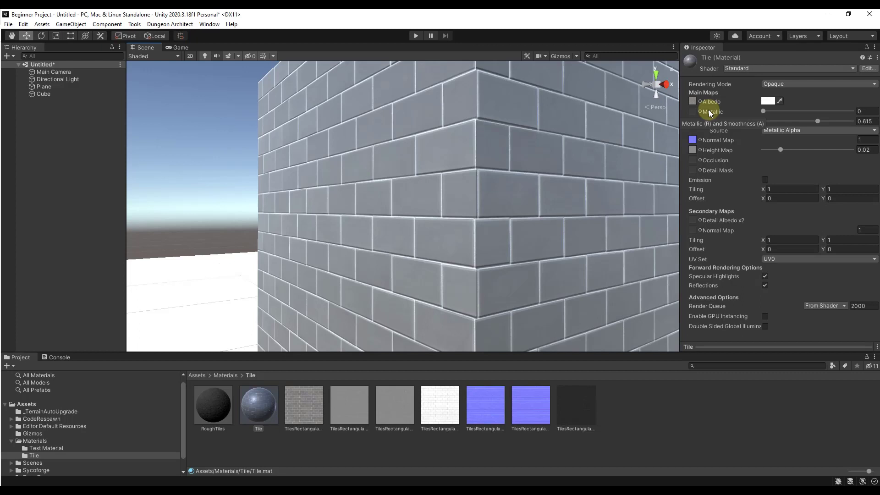
left_click(717, 121)
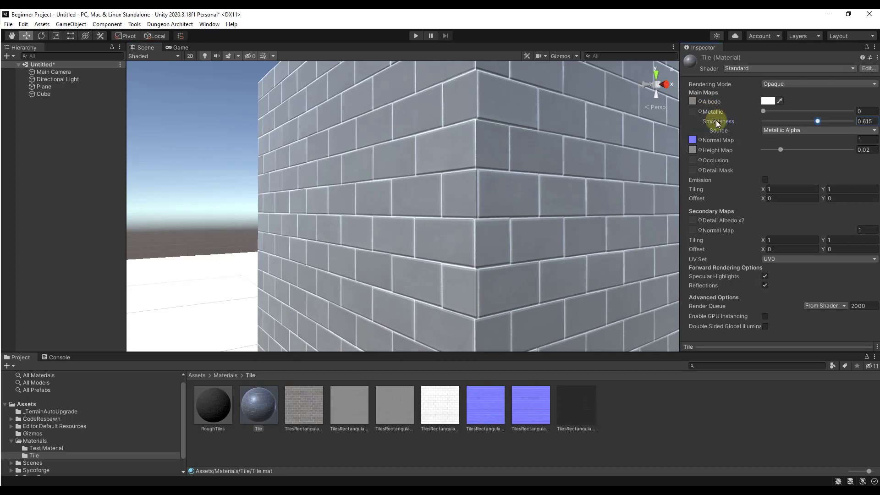
left_click(794, 130)
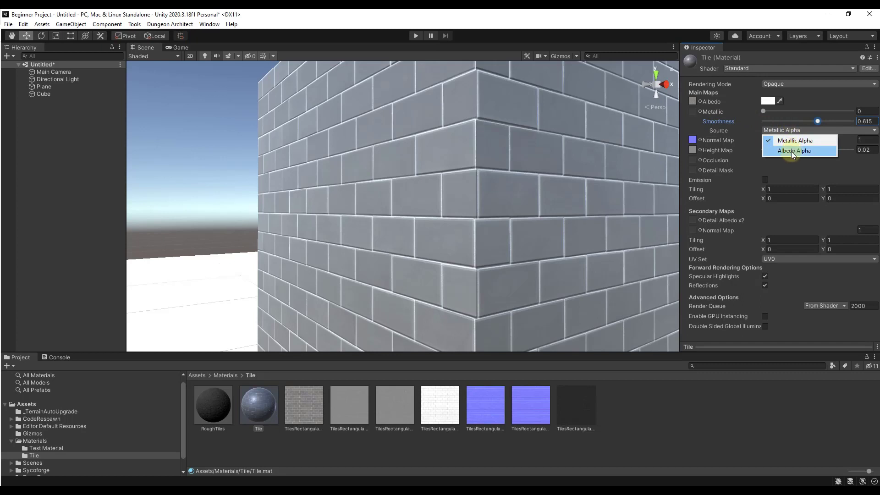
left_click(714, 102)
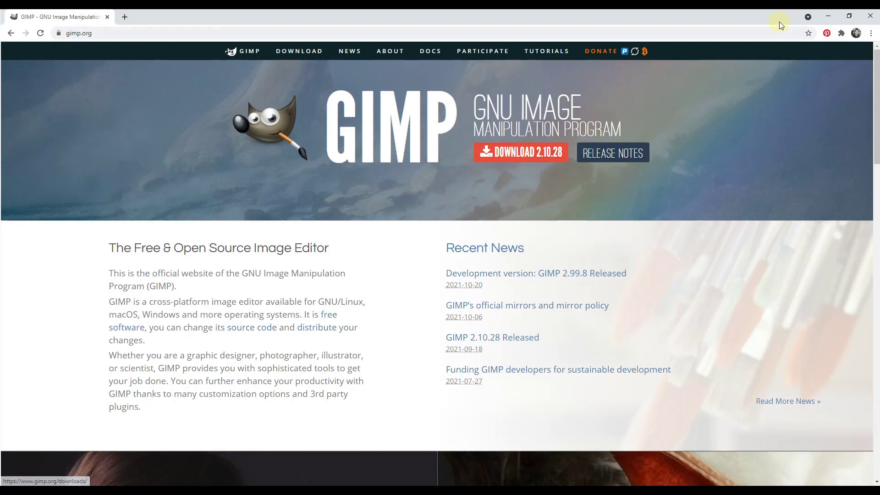
Switch to GIMP and open the color texture TilesRectangularMirrorGray001_COL_2K.jpg.
left_click(827, 19)
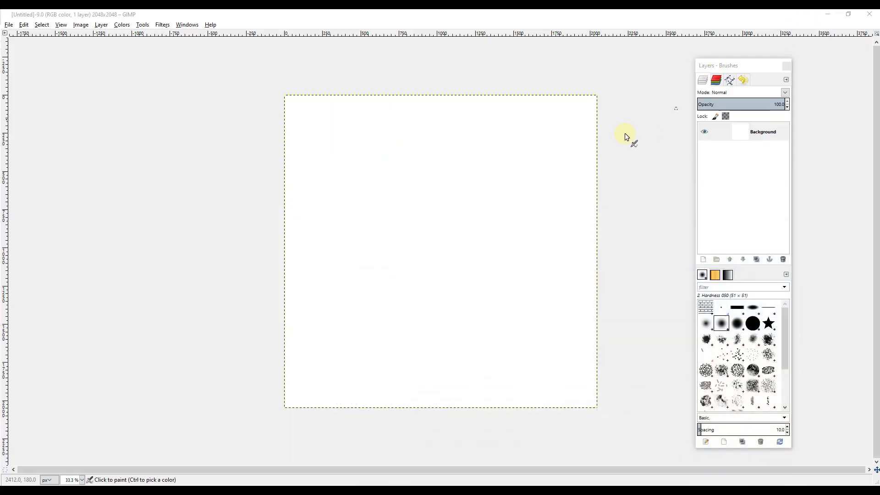
left_click(8, 25)
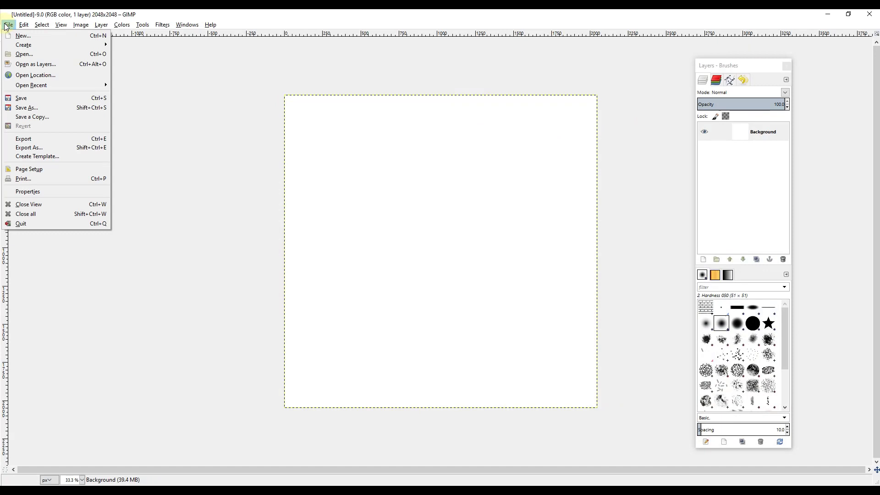
left_click(28, 53)
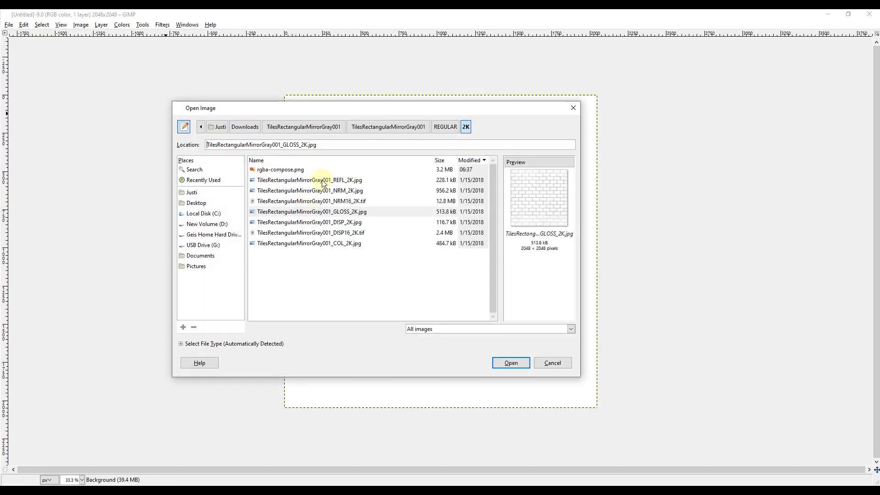
left_click(344, 245)
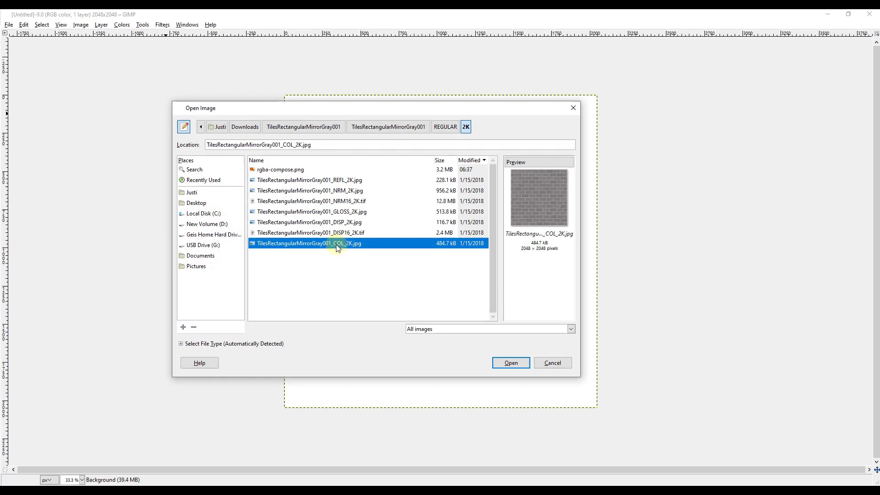
double_click(338, 248)
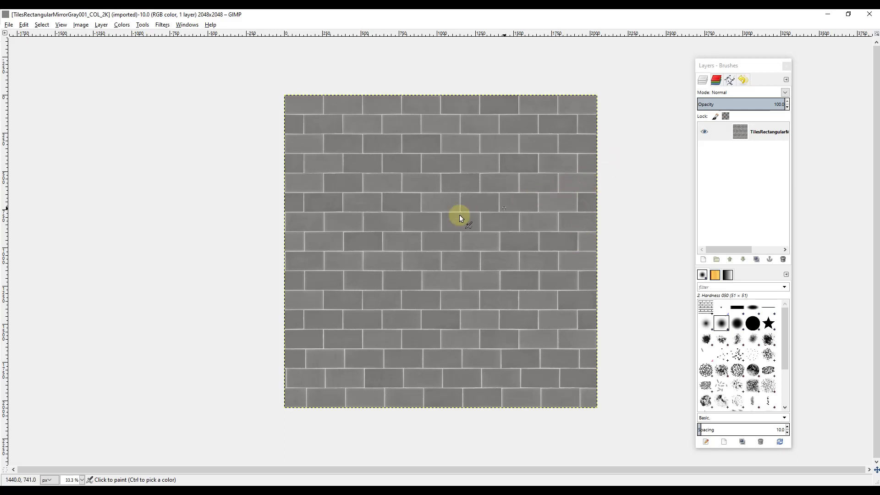
Check the color texture's channels and decompose it into separate layers using the RGB color model.
left_click(716, 81)
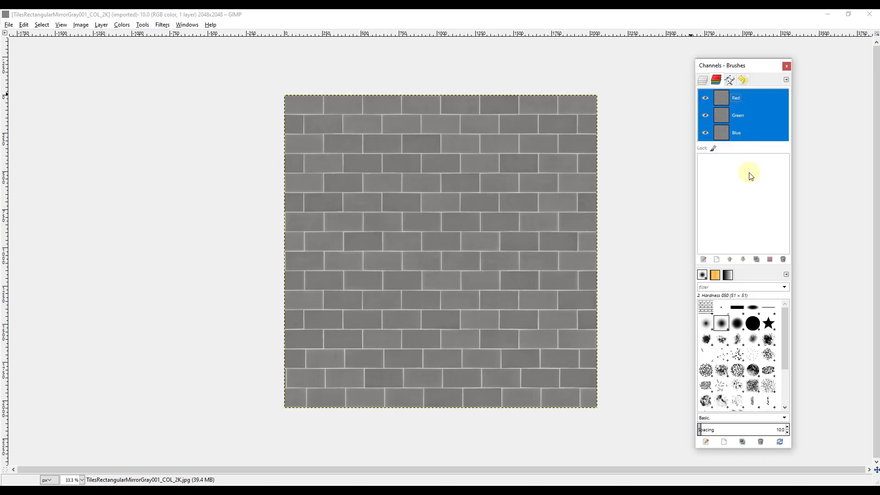
left_click(704, 81)
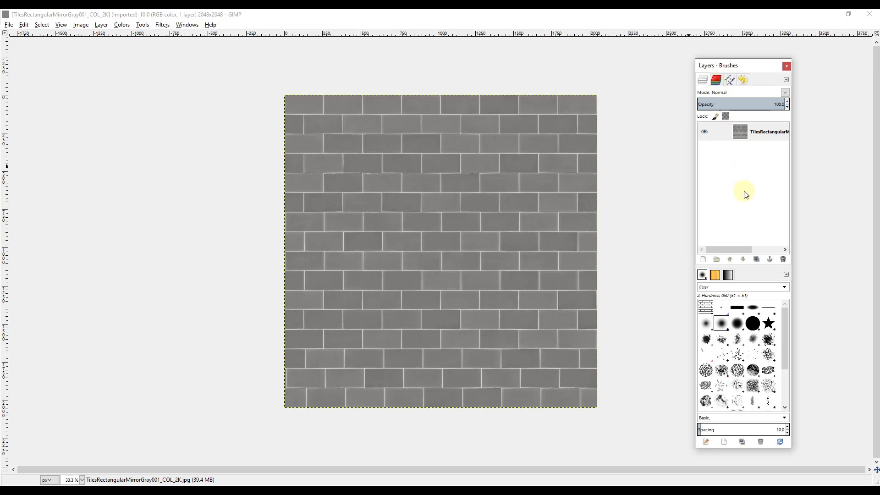
left_click(120, 25)
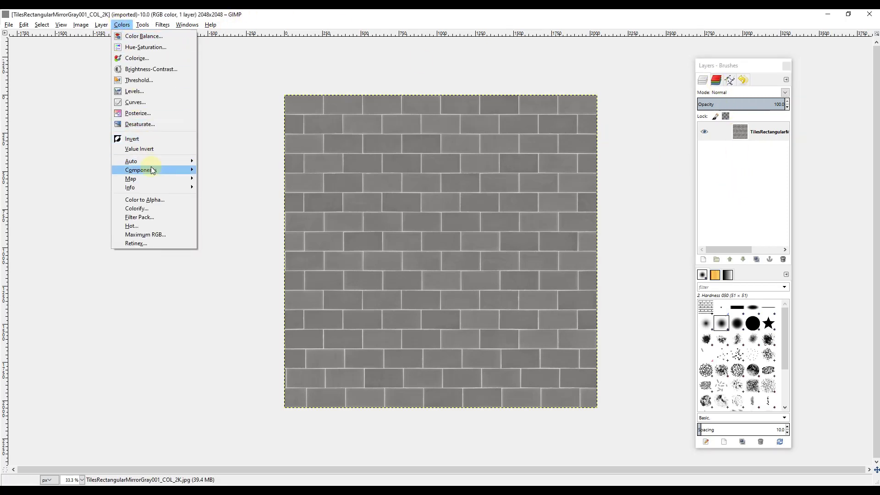
mouse_move(154, 170)
left_click(223, 187)
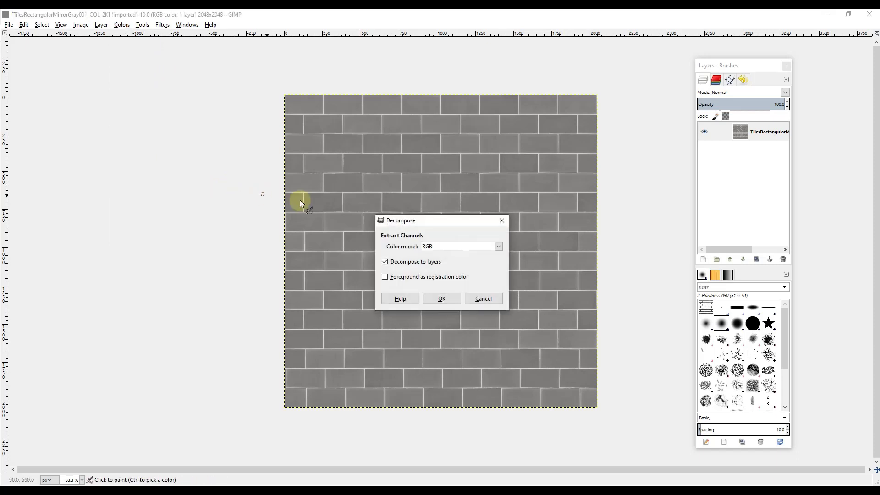
left_click(471, 248)
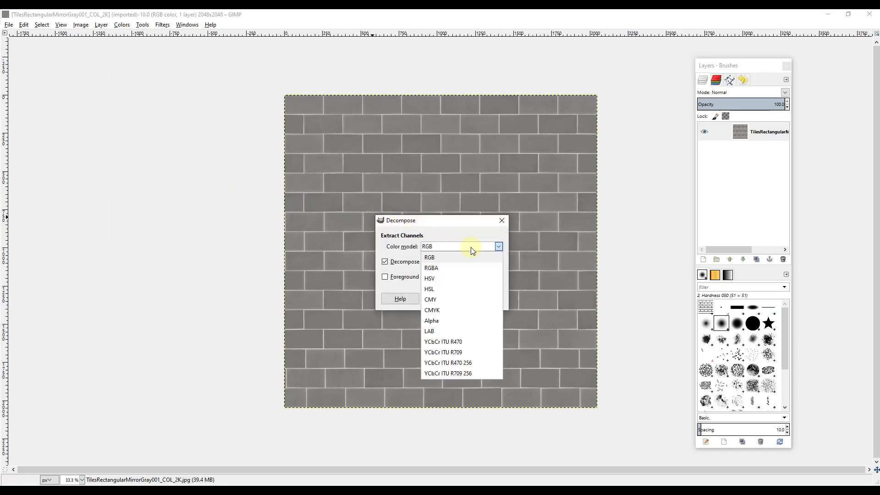
left_click(450, 247)
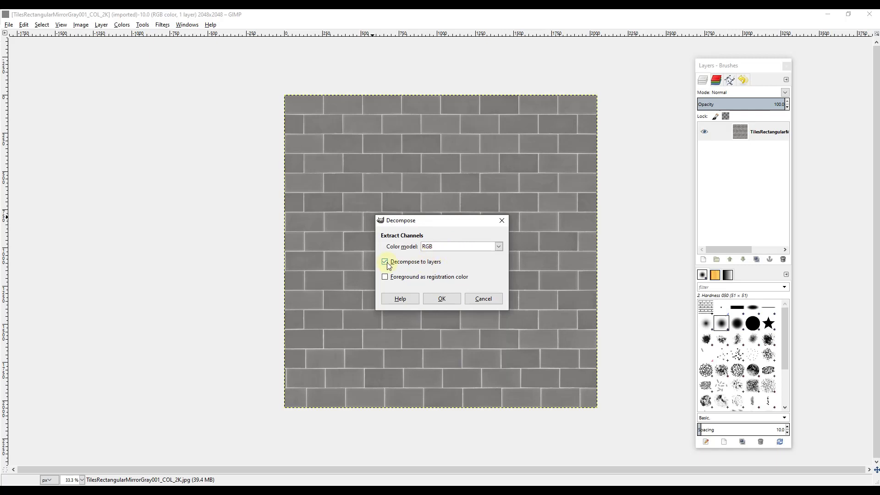
left_click(439, 298)
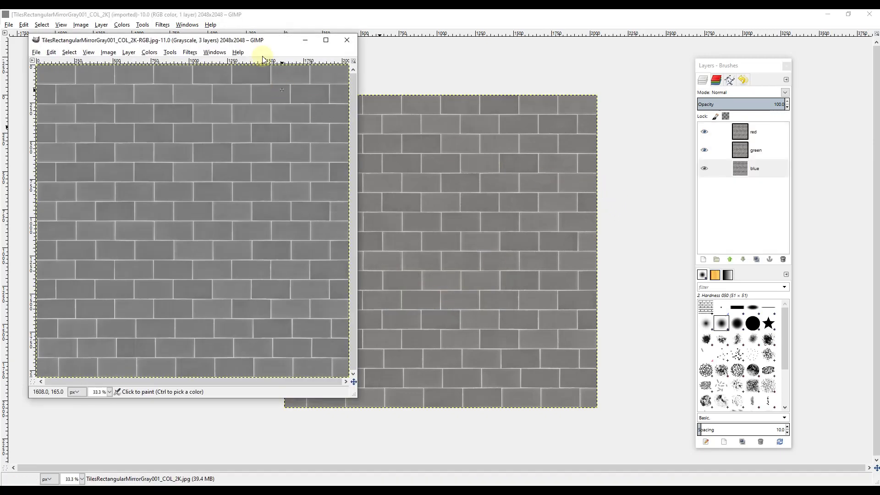
Maximize the decomposed image and add TilesRectangularMirrorGray001_GLOSS_2K.jpg to it as a new layer.
left_click_drag(235, 44, 487, 10)
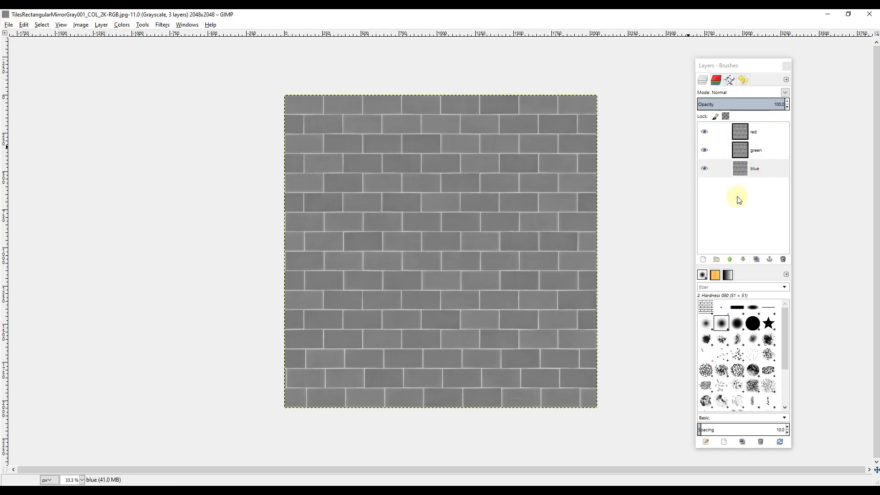
left_click(8, 24)
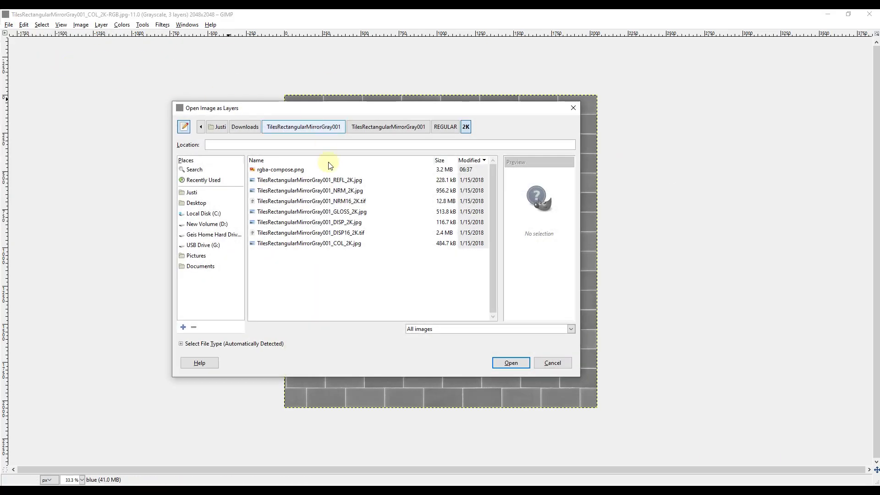
left_click(340, 211)
double_click(340, 212)
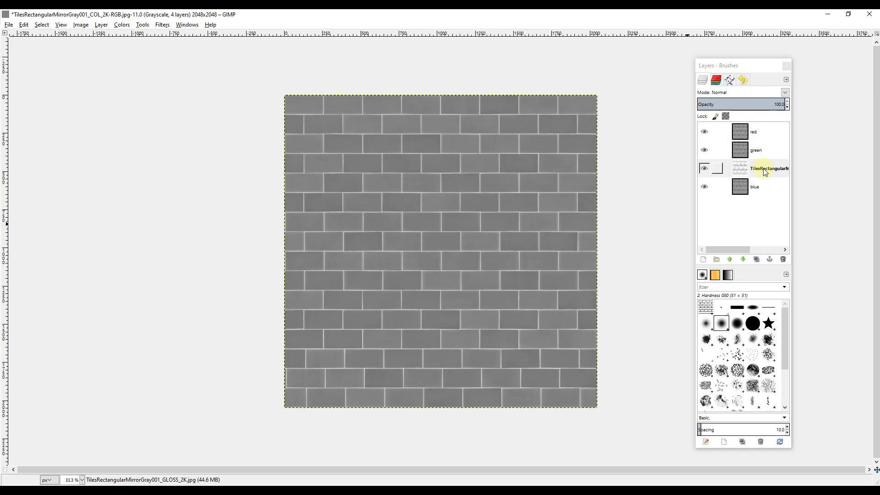
Move the gloss texture layer to the bottom of the layer stack, below the blue layer.
left_click(730, 260)
left_click(730, 259)
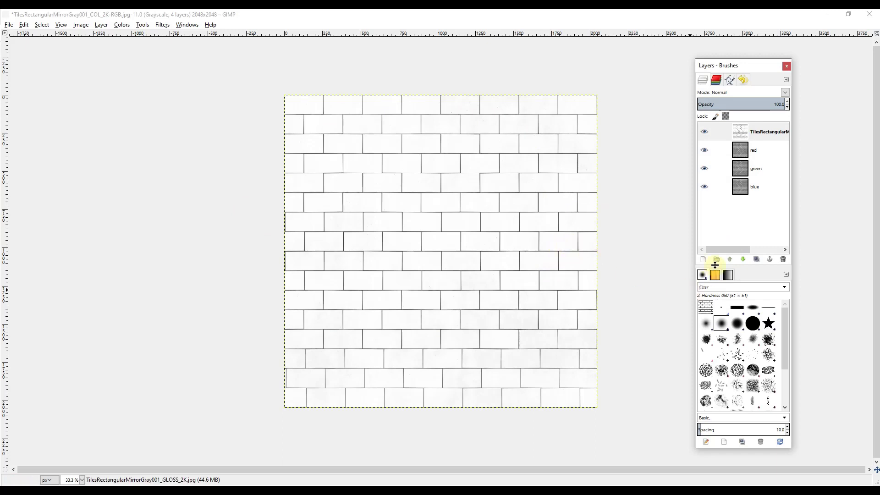
left_click(744, 260)
left_click(745, 261)
left_click(744, 260)
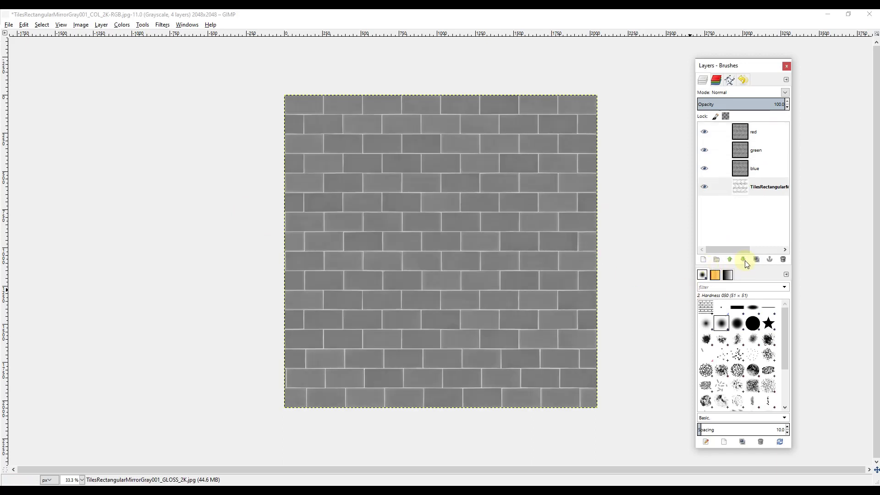
Rename the gloss texture layer as Alpha.
left_click(758, 186)
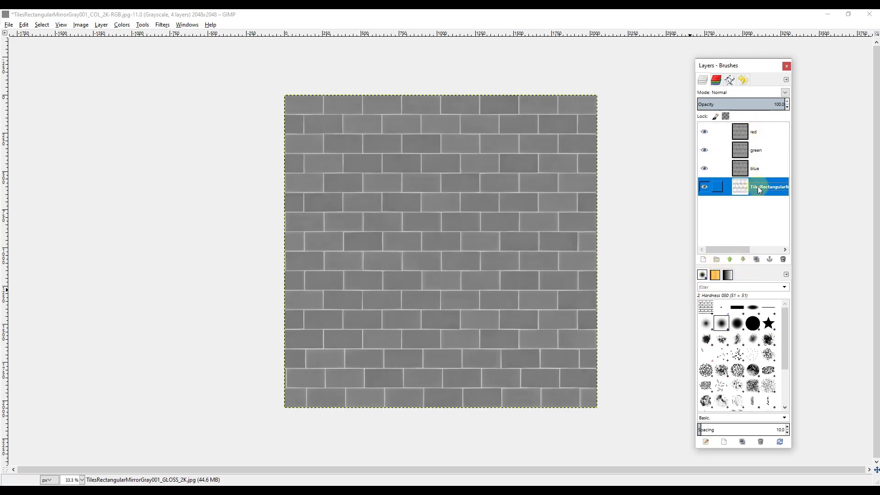
double_click(761, 187)
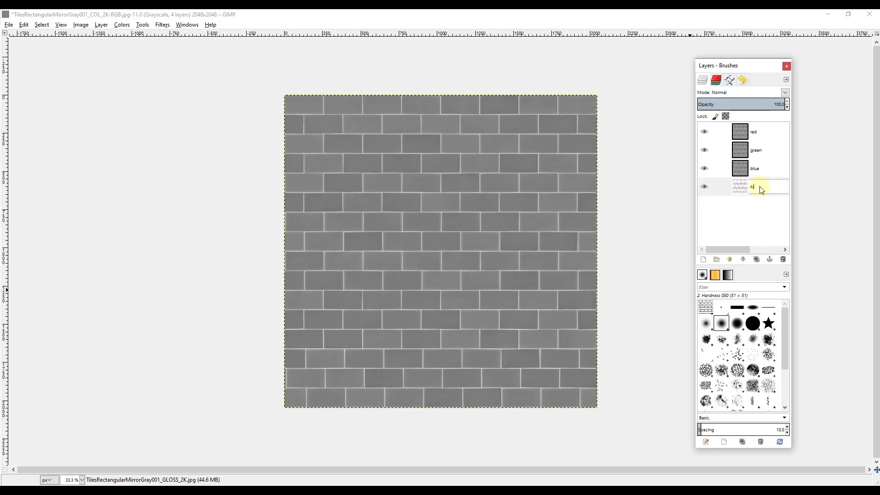
type("Alpha")
key("Return")
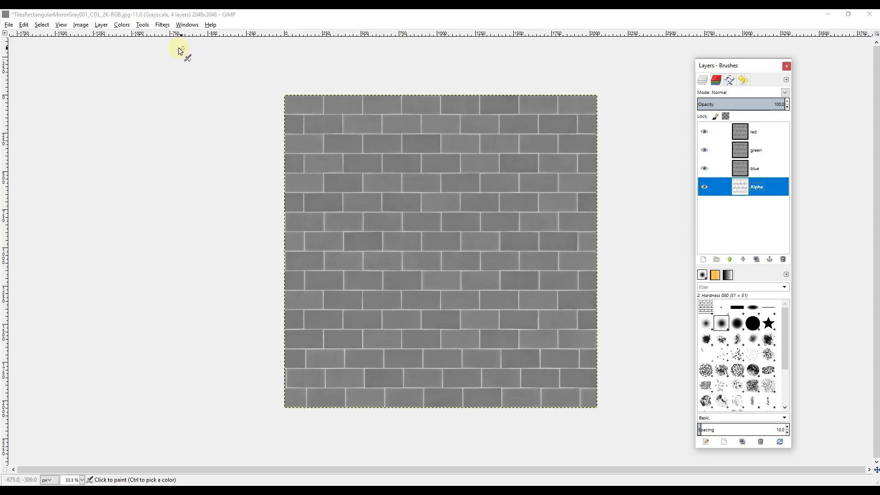
Compose the red, green, blue and Alpha layers into a new image using the RGBA color model.
left_click(118, 28)
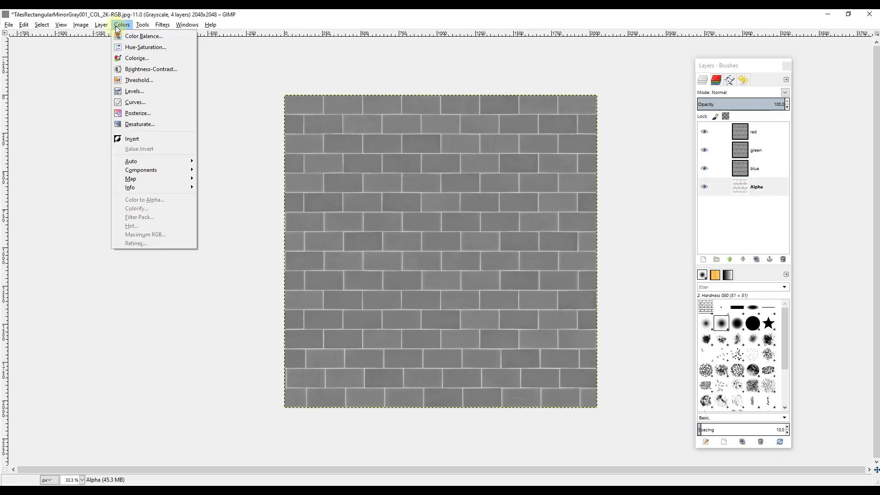
mouse_move(160, 173)
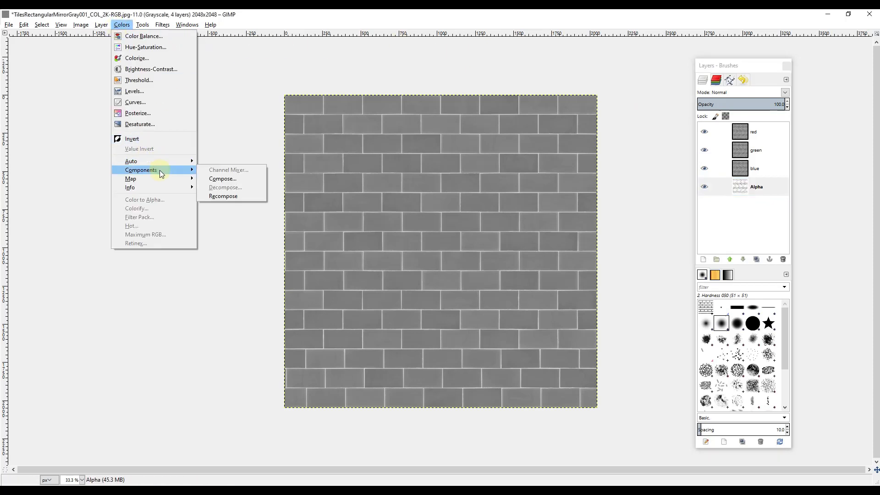
left_click(222, 178)
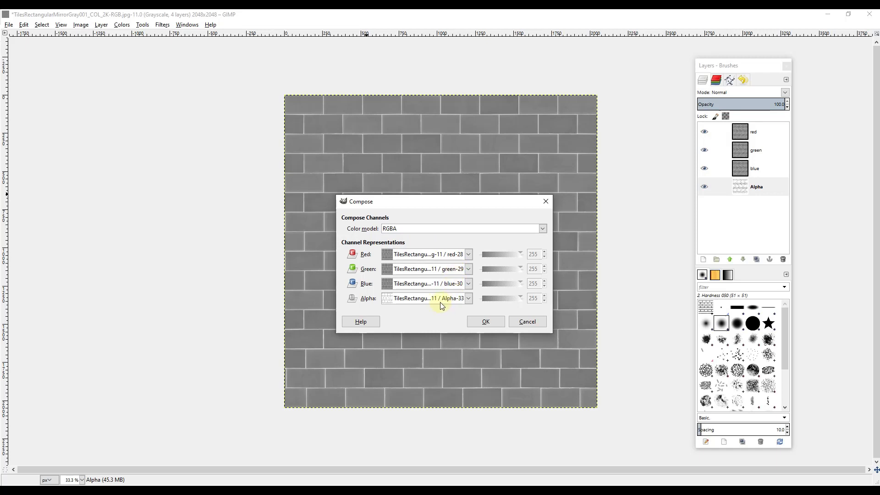
left_click(412, 230)
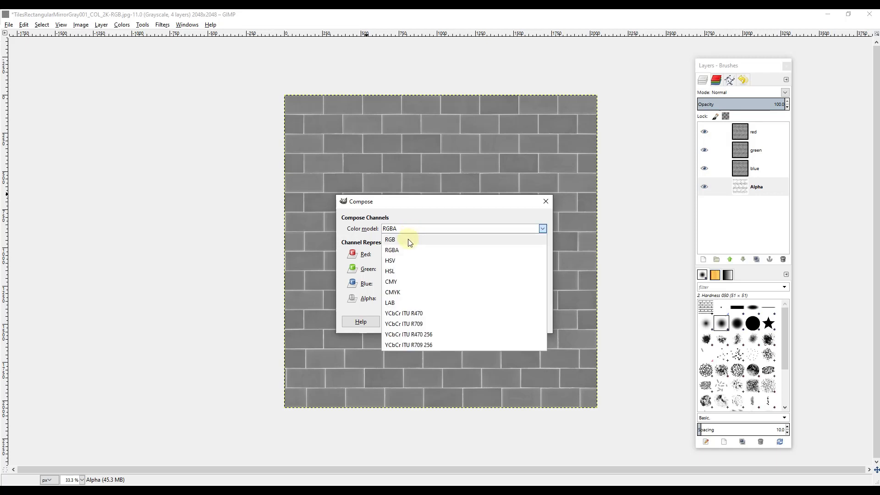
left_click(403, 235)
left_click(404, 232)
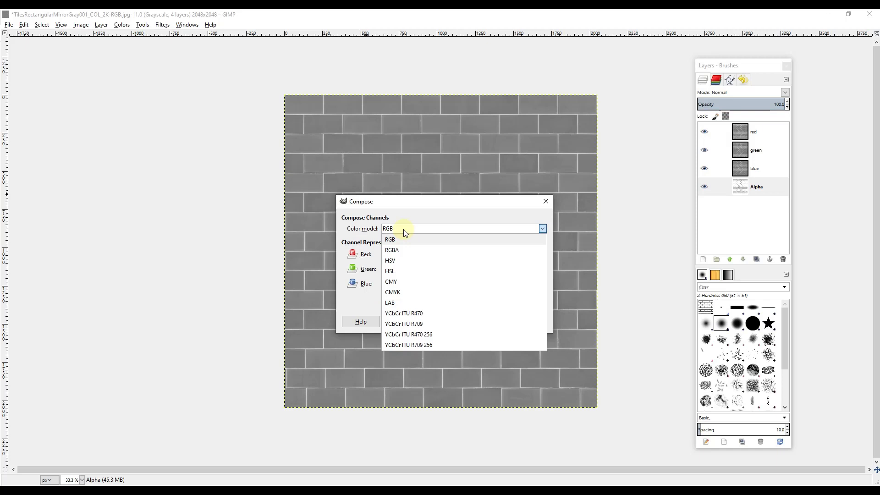
left_click(412, 252)
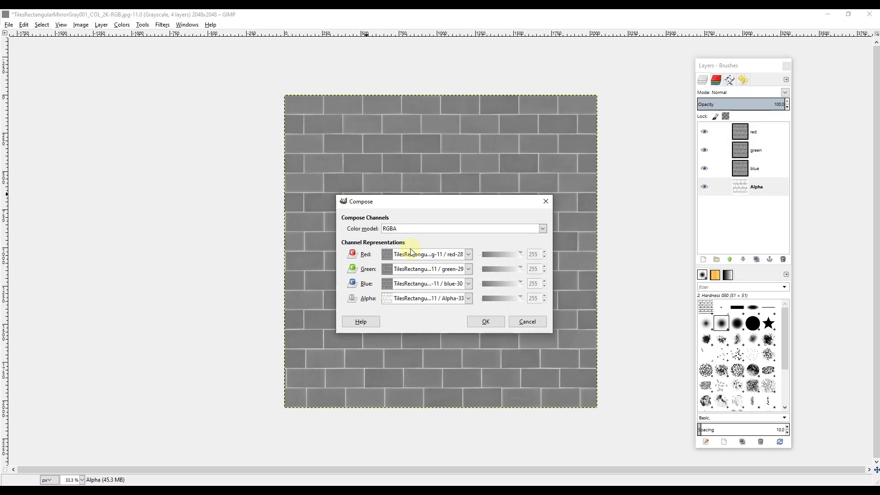
left_click(468, 255)
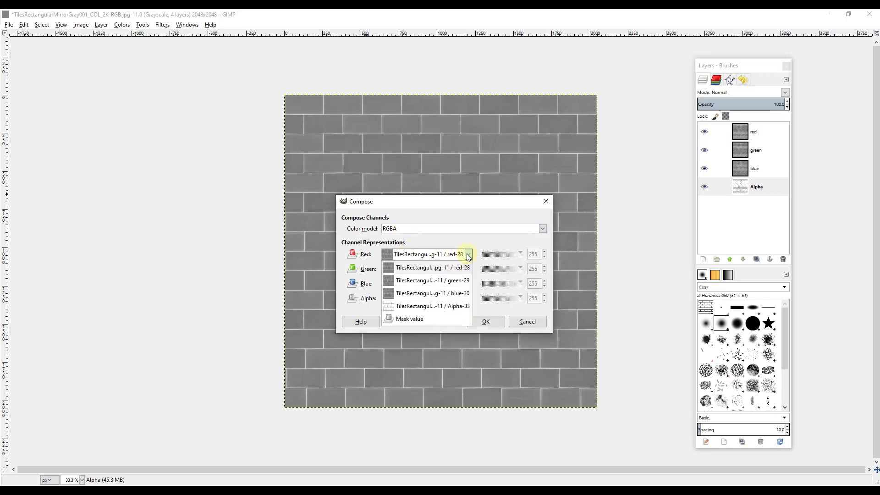
left_click(468, 255)
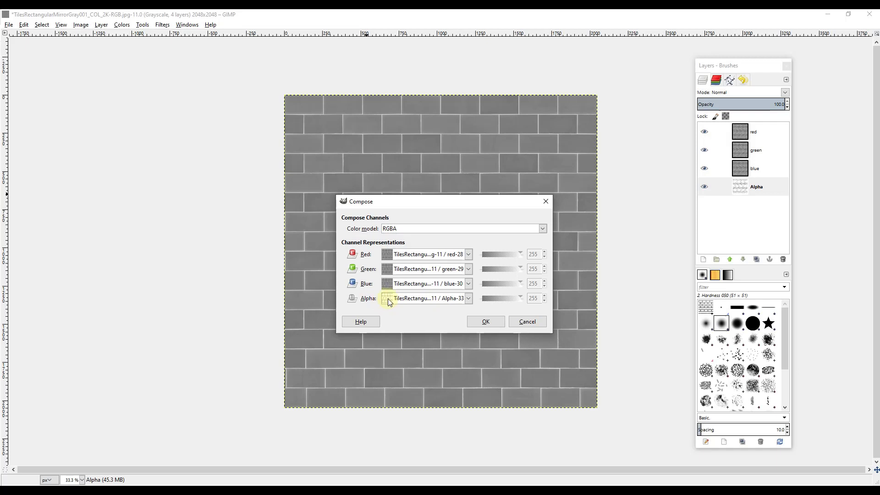
left_click(486, 321)
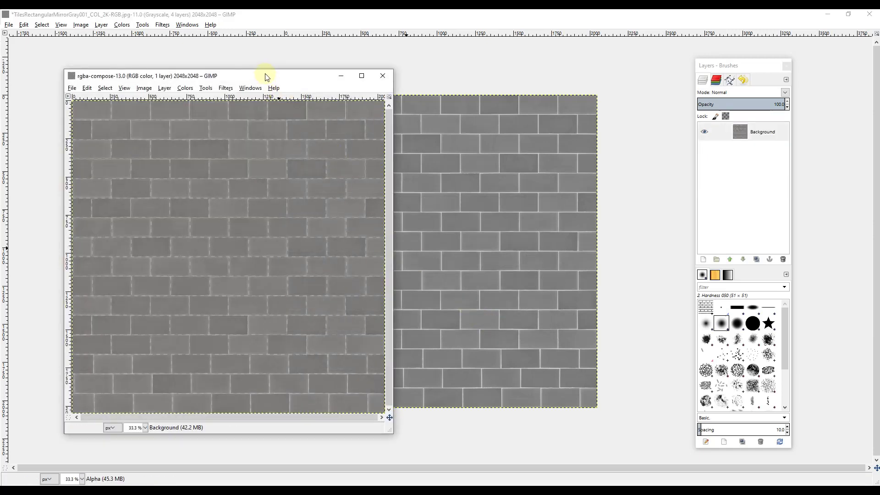
Maximize the composed image and check that it has red, green, blue and alpha channels.
left_click_drag(266, 77, 502, 7)
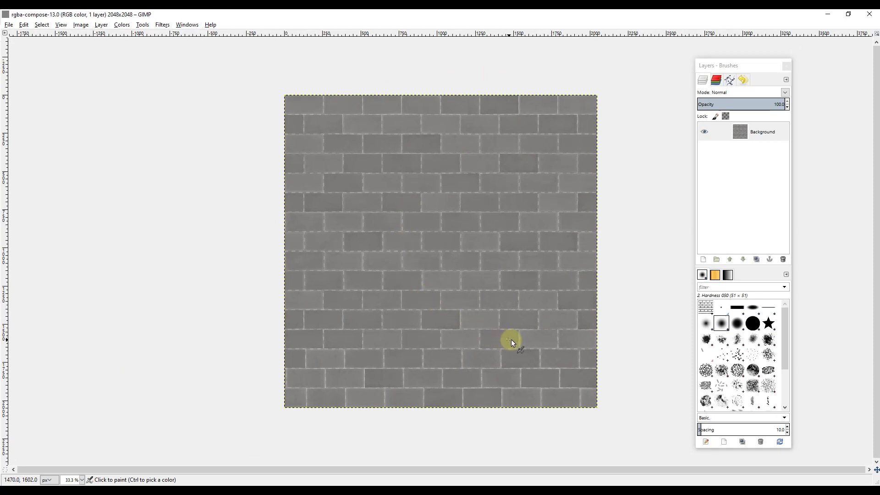
left_click(717, 80)
left_click(729, 98)
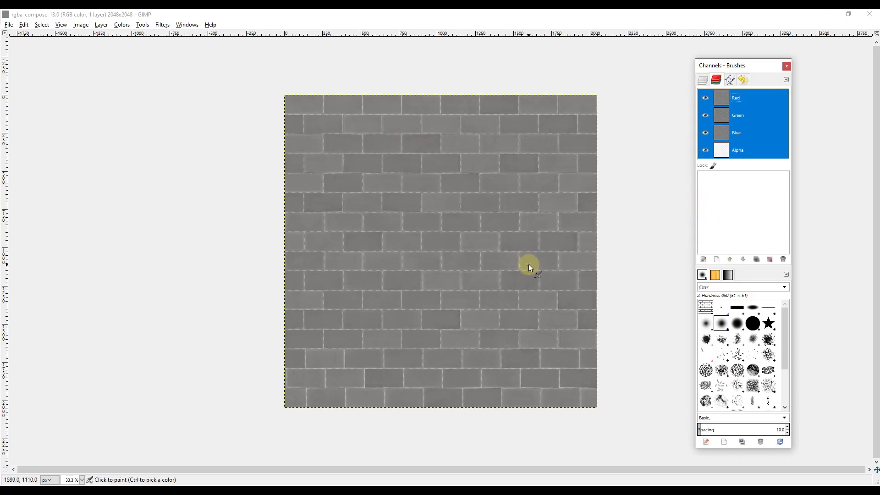
Export the composed image as COL_Alpha.png into the texture's REGULAR/2K folder with the default PNG options.
left_click(9, 26)
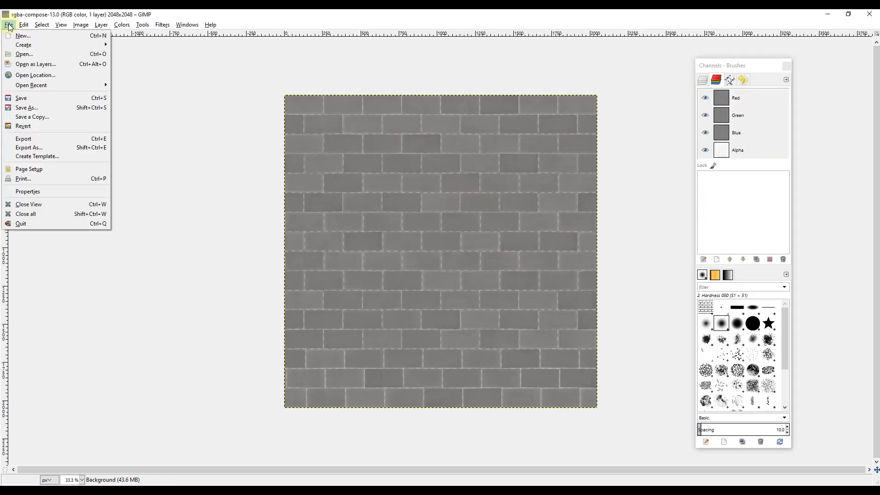
left_click(48, 139)
left_click(368, 160)
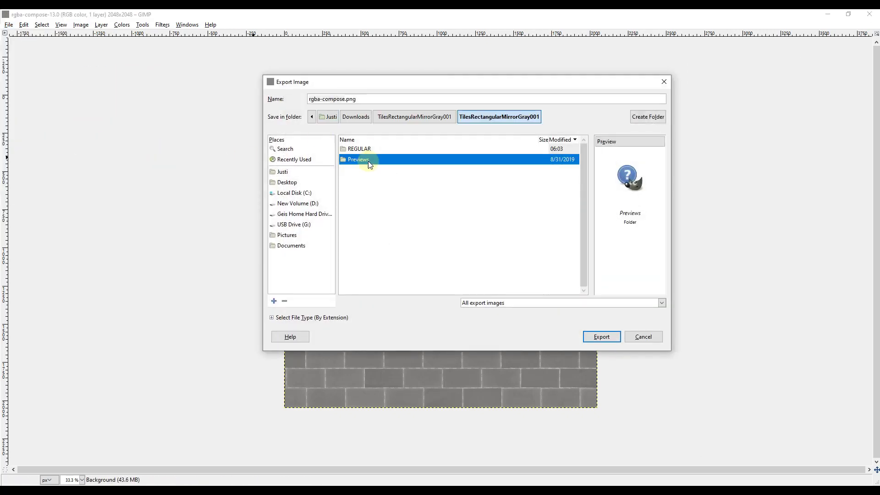
double_click(367, 148)
double_click(366, 149)
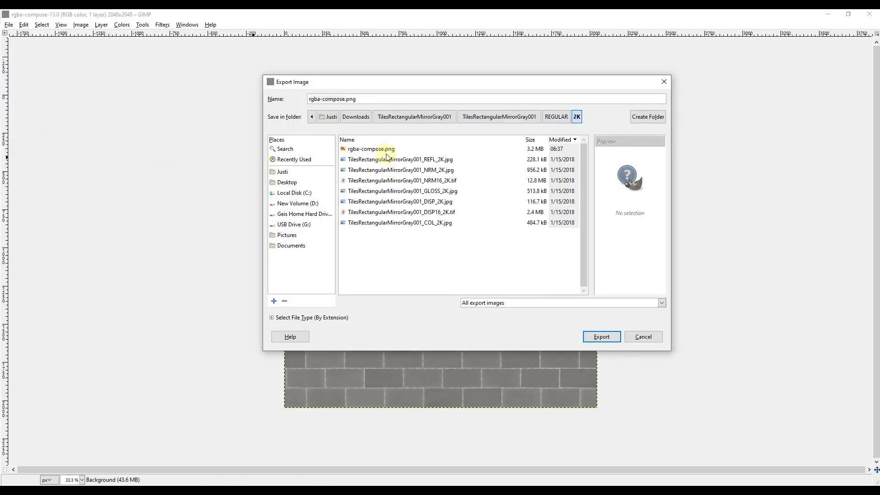
left_click_drag(345, 98, 271, 102)
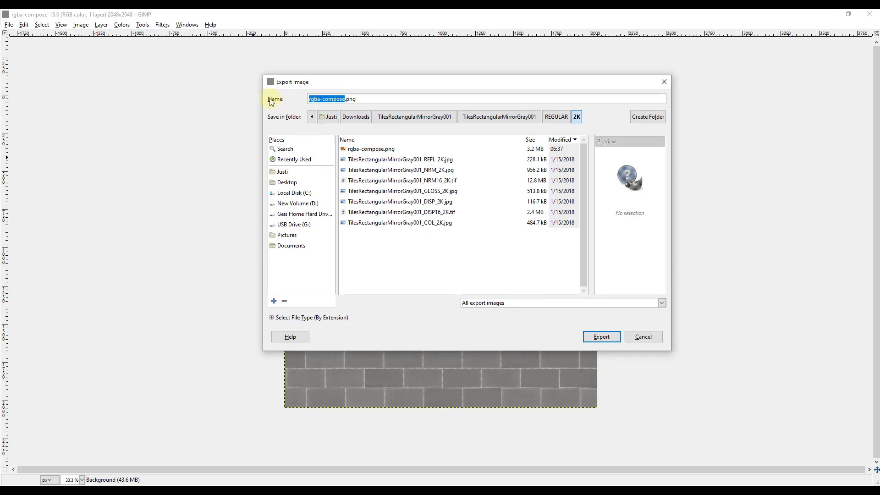
type("COL")
type("_Alp")
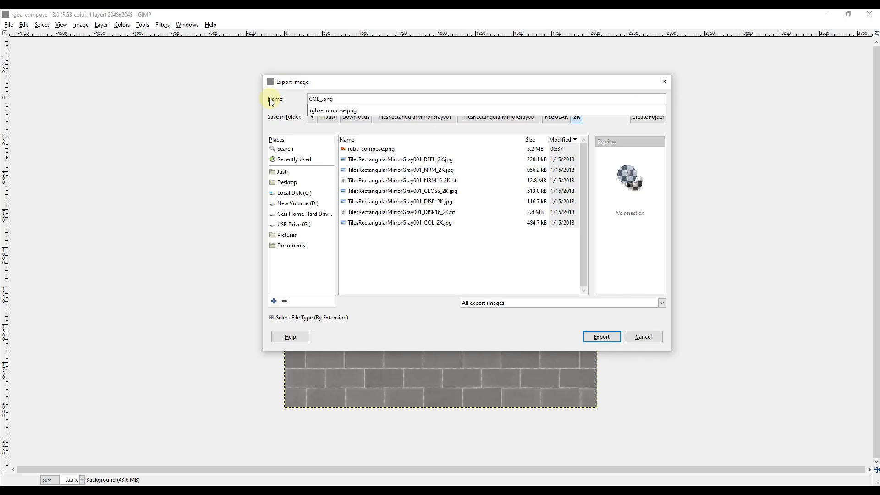
type("ha")
left_click(598, 336)
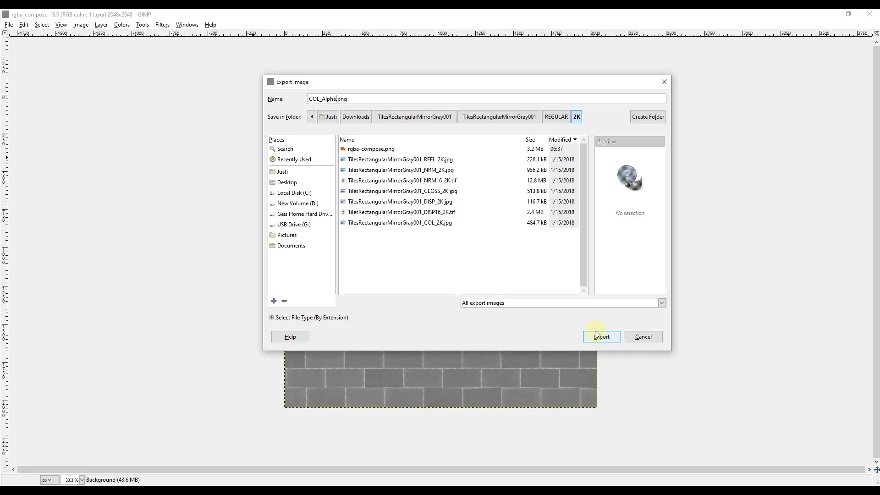
left_click(590, 338)
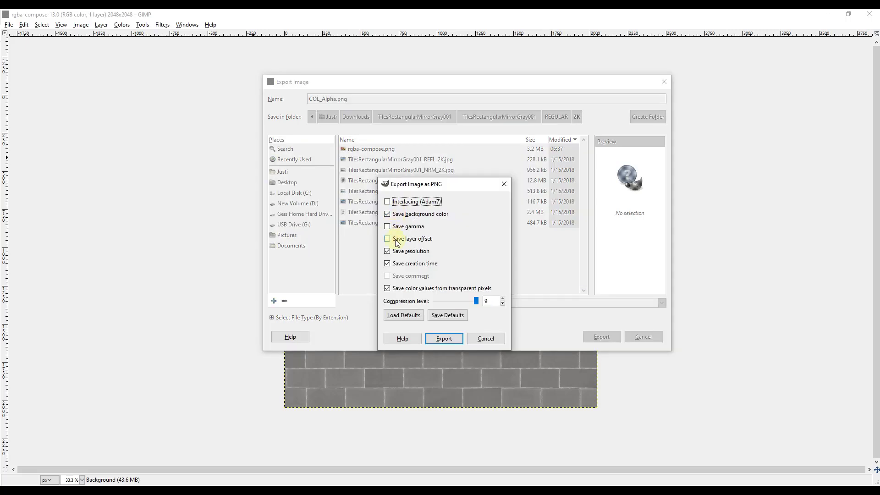
left_click(438, 338)
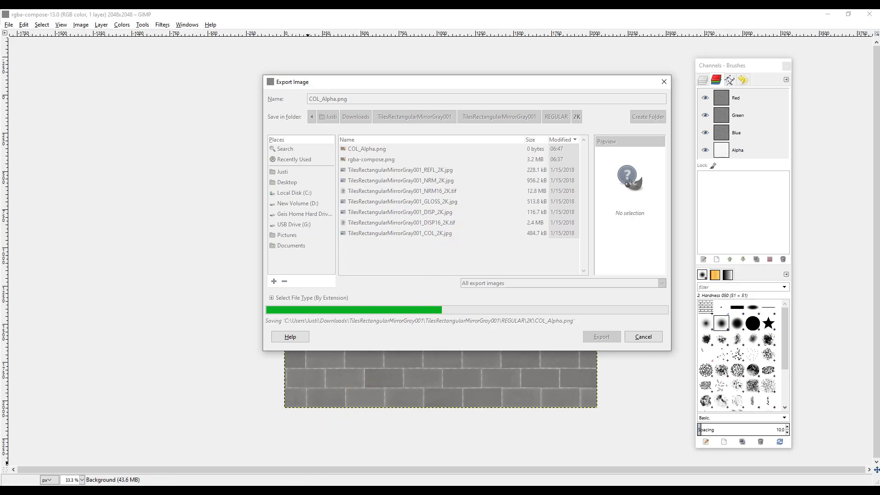
Switch to File Explorer and inspect the exported COL_Alpha image in the photo viewer.
left_click(316, 491)
left_click_drag(462, 36, 399, 70)
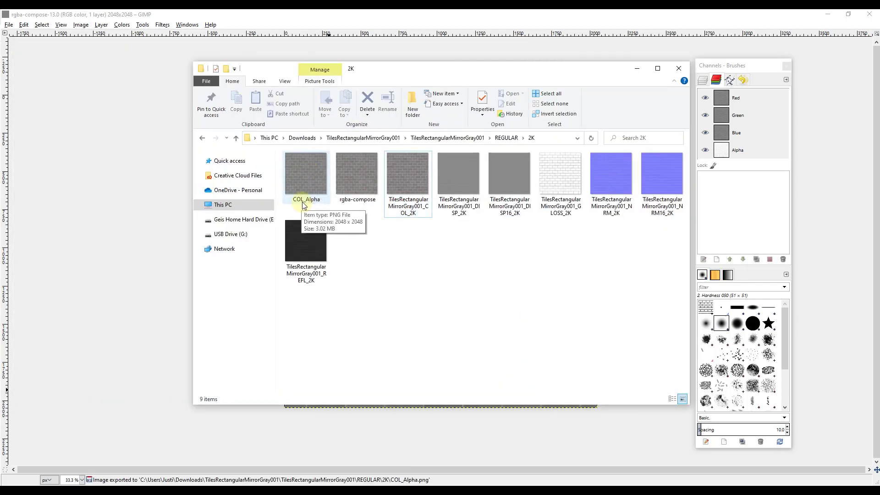
left_click(305, 180)
double_click(305, 180)
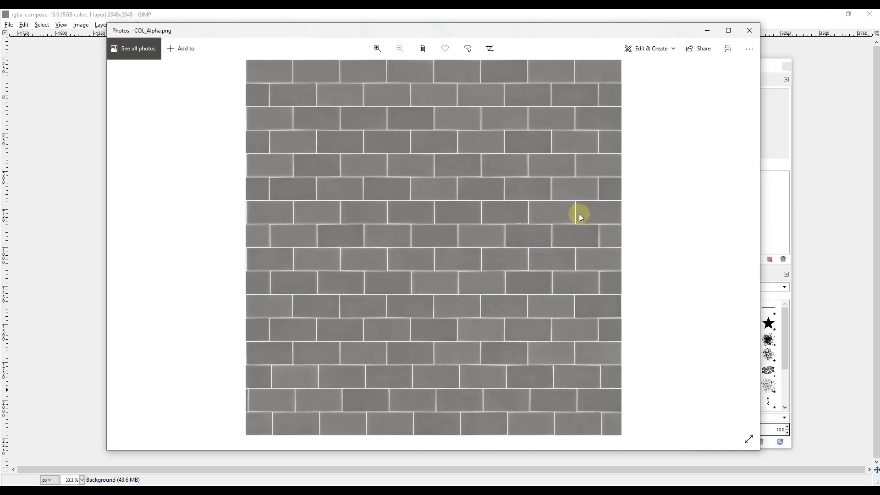
left_click(750, 31)
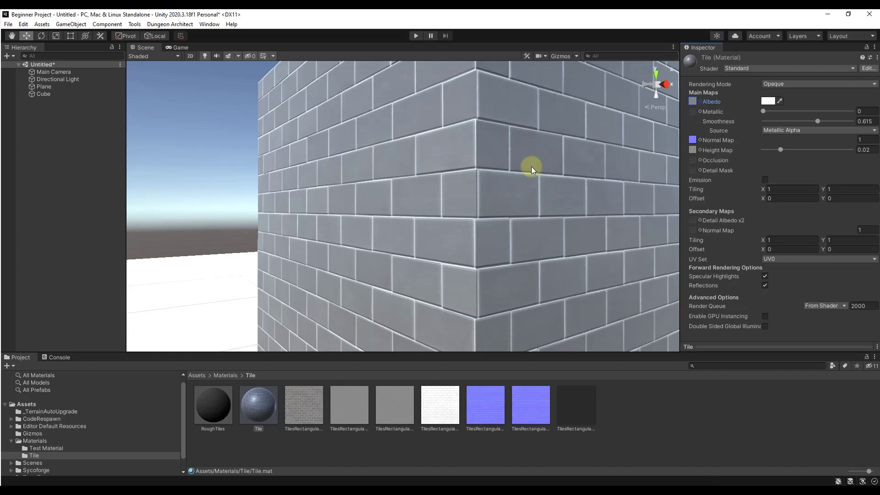
Switch to Unity and import COL_Alpha from the 2K folder into the project's Materials/Tile folder.
left_click_drag(533, 165, 552, 149)
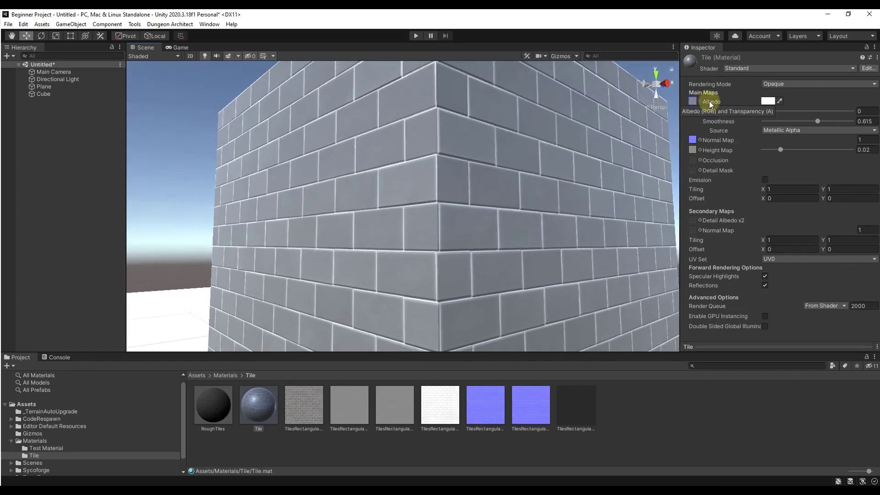
left_click(692, 101)
key("alt+Tab")
left_click_drag(398, 68, 606, 17)
left_click_drag(512, 133, 628, 426)
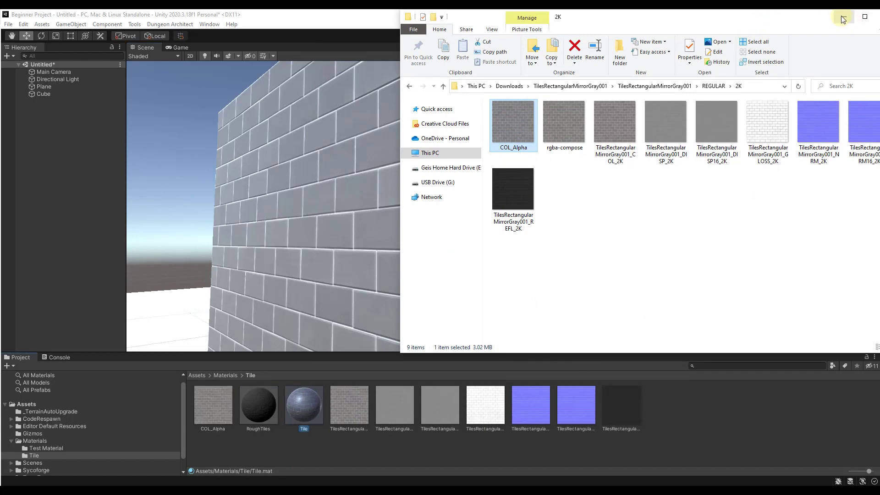
left_click(844, 17)
Assign COL_Alpha as the Tile material's albedo texture and set its smoothness source to Albedo Alpha, comparing it with Metallic Alpha.
left_click_drag(211, 414, 692, 102)
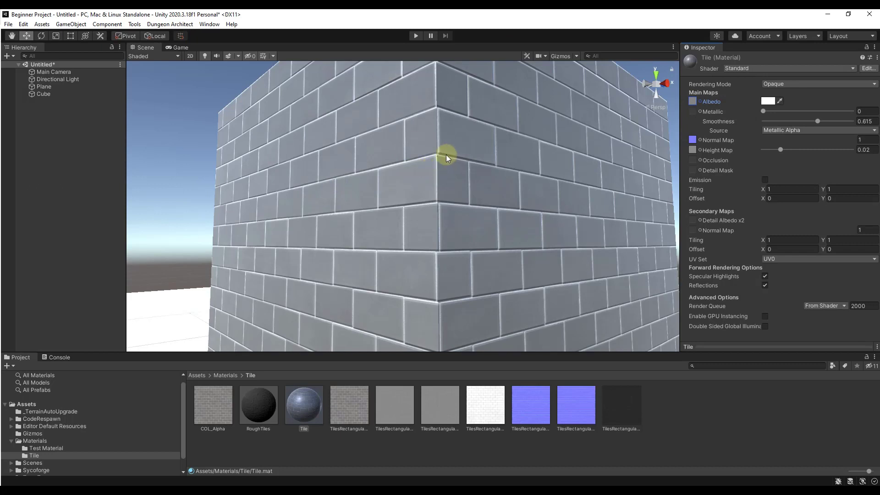
left_click(774, 130)
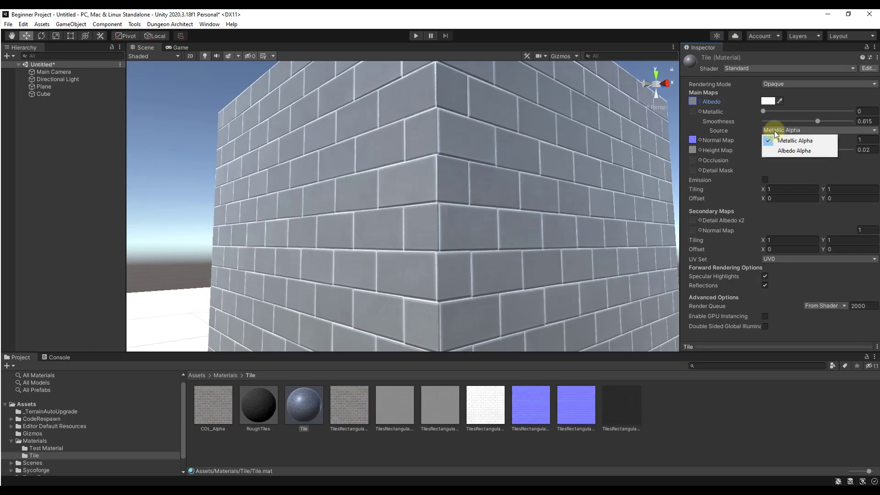
left_click(787, 151)
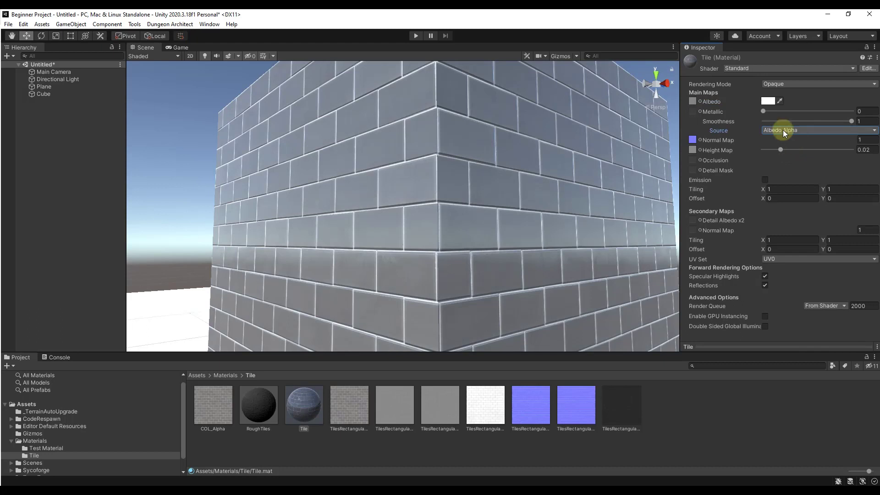
left_click(783, 130)
left_click(783, 139)
left_click(783, 131)
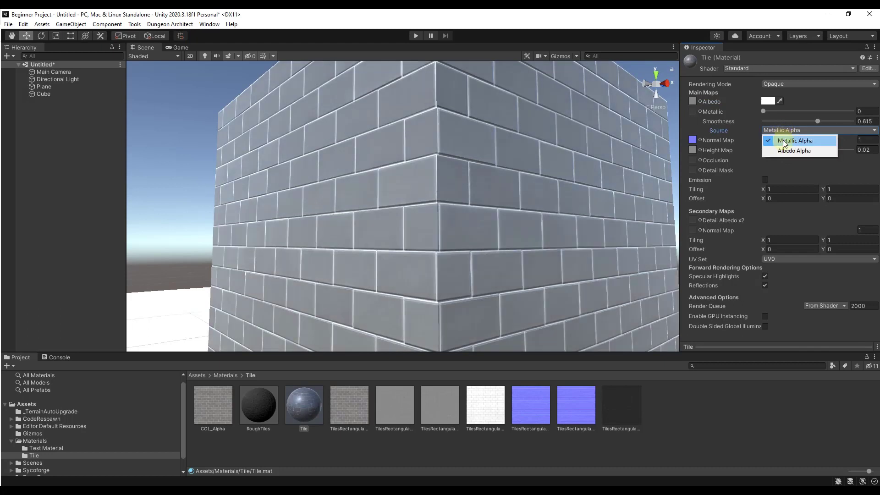
left_click(785, 150)
Reduce the Tile material's smoothness below 1 while checking the reflections on the cube's brick surface.
left_click_drag(441, 227, 415, 233)
mouse_move(852, 121)
left_mouse_down()
mouse_move(808, 119)
mouse_move(850, 123)
mouse_move(822, 125)
left_mouse_up()
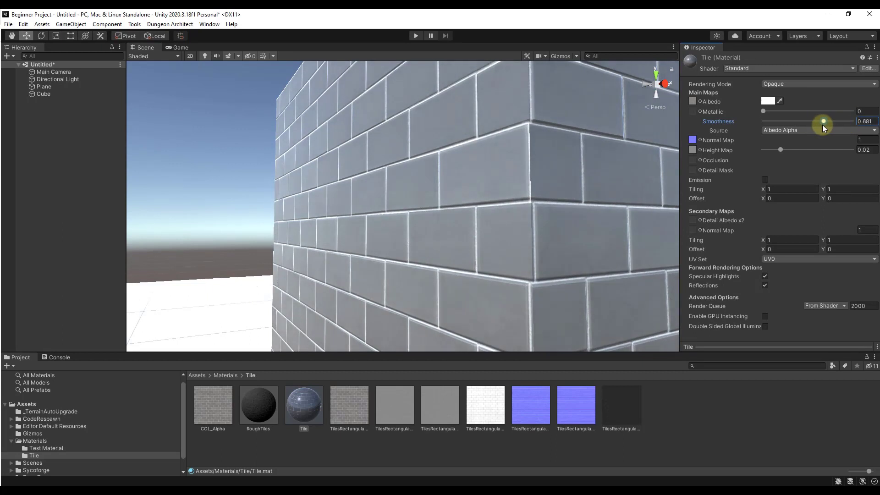
left_click_drag(419, 205, 429, 197)
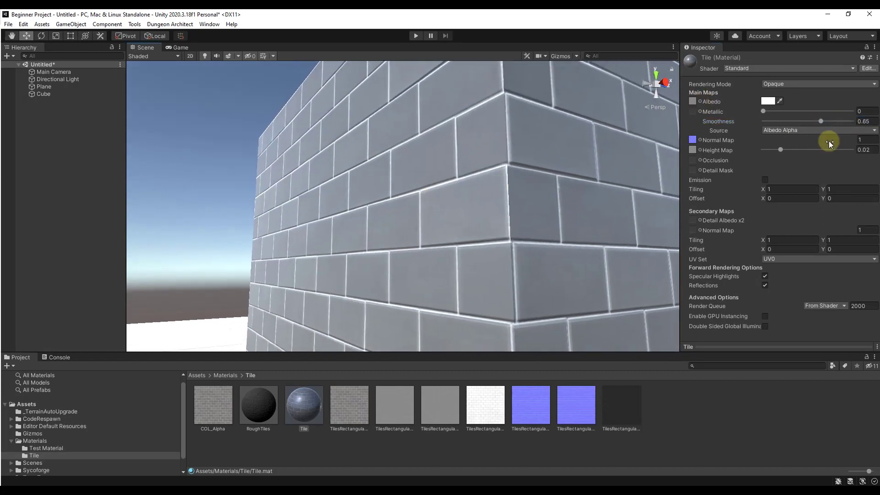
left_click_drag(820, 123, 835, 121)
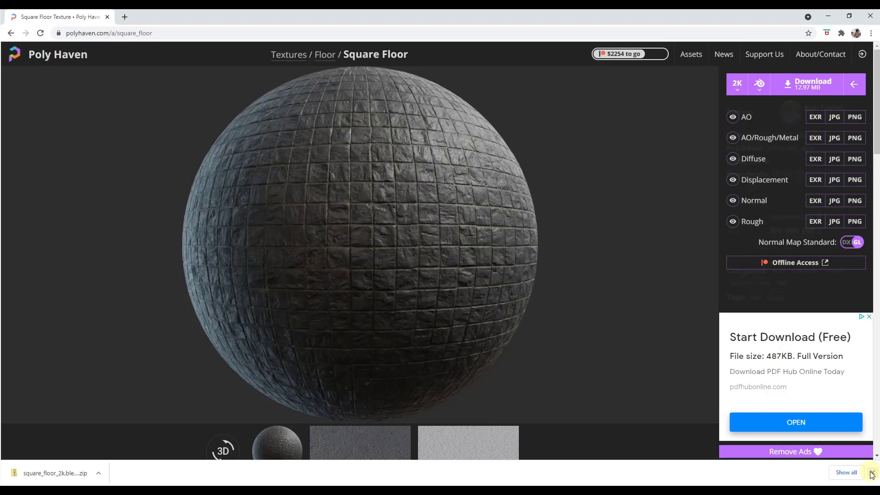
Dismiss the browser's download bar and review the resolution and format options for the Square Floor texture on Poly Haven.
left_click(872, 474)
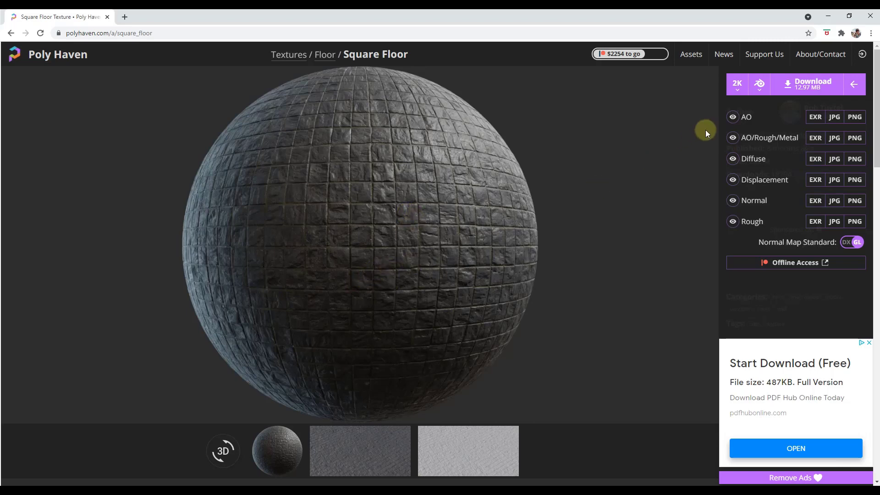
left_click(739, 91)
left_click(758, 87)
left_click(759, 88)
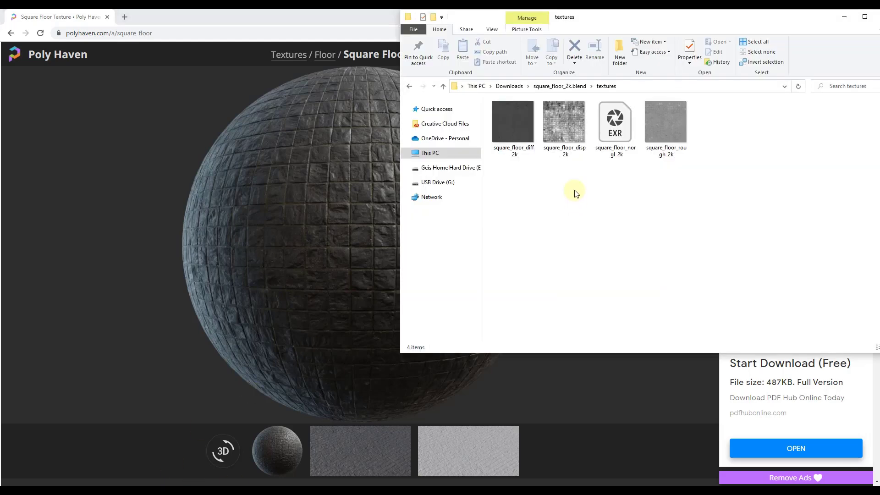
Display the files in the square_floor_2k.blend textures folder as extra large icons.
right_click(577, 193)
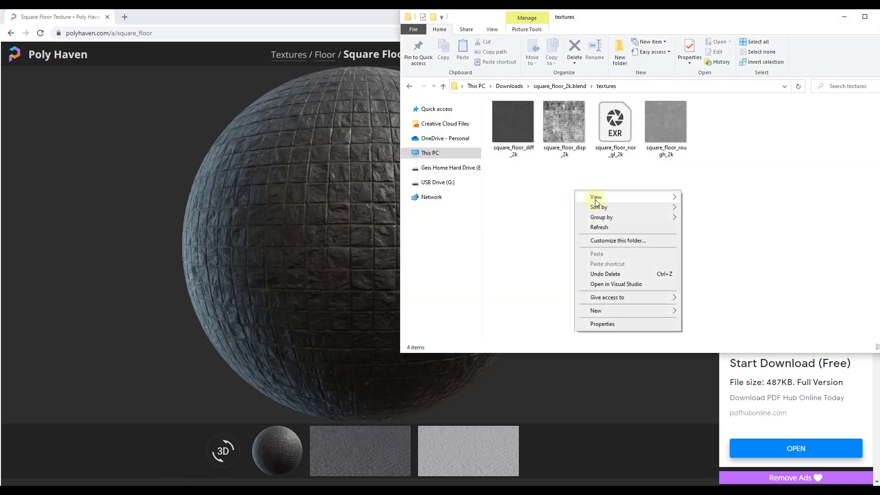
mouse_move(595, 196)
left_click(721, 196)
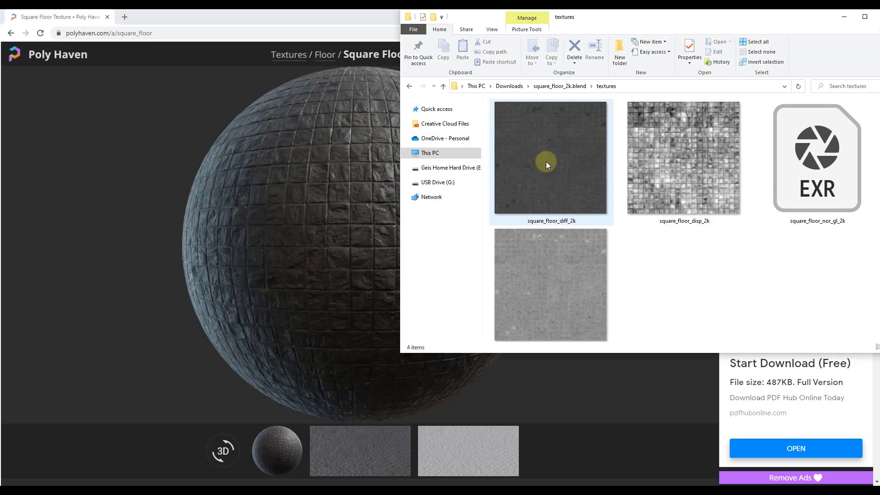
Examine the diffuse, displacement, normal and roughness files in the square floor textures folder.
left_click(697, 159)
left_click(825, 160)
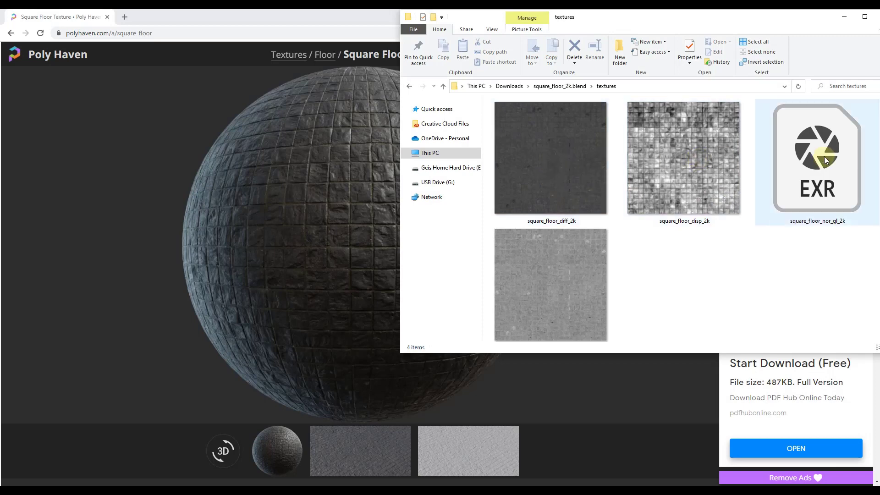
left_click(557, 297)
left_click(544, 133)
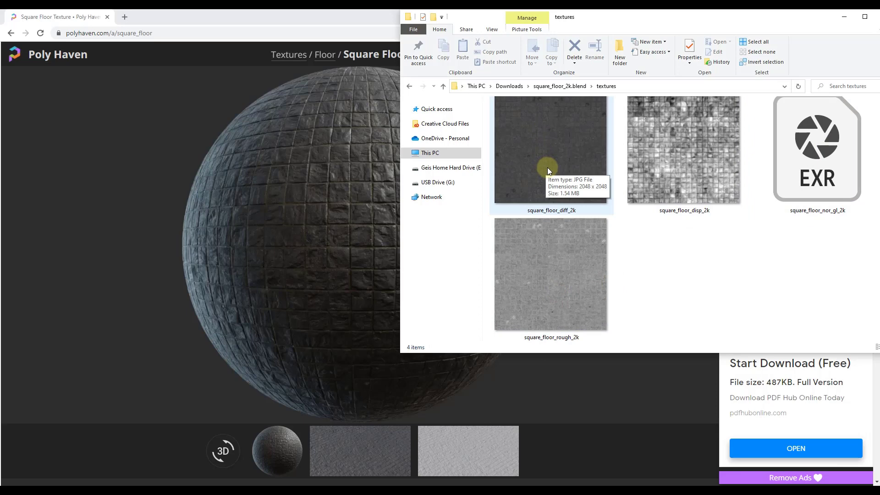
left_click(536, 278)
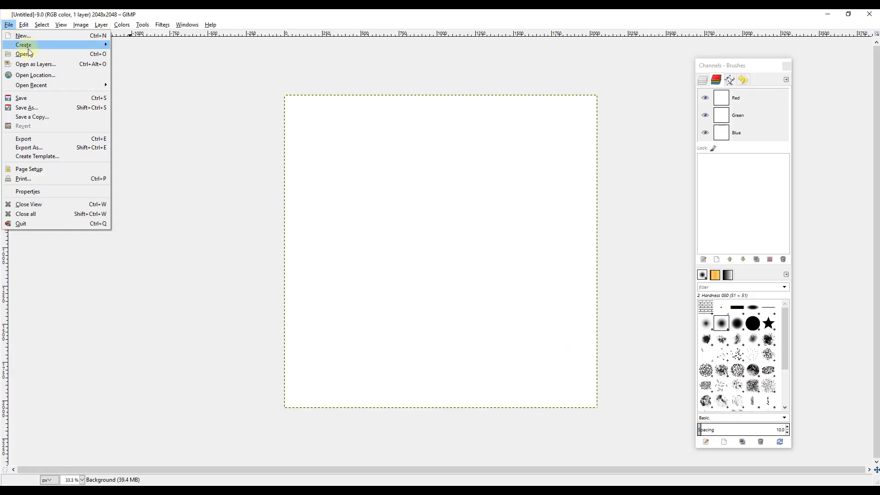
Switch to GIMP and open the color texture square_floor_diff_2k.jpg from the square_floor_2k.blend textures folder.
left_click(22, 47)
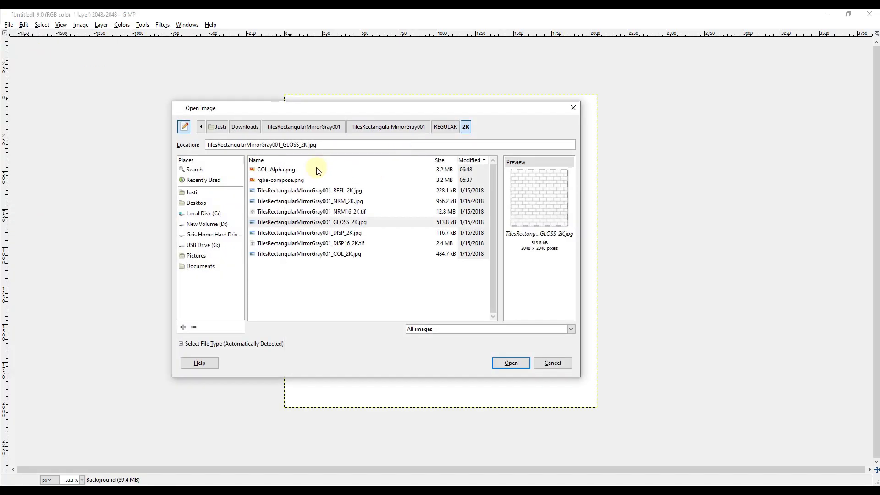
left_click(296, 189)
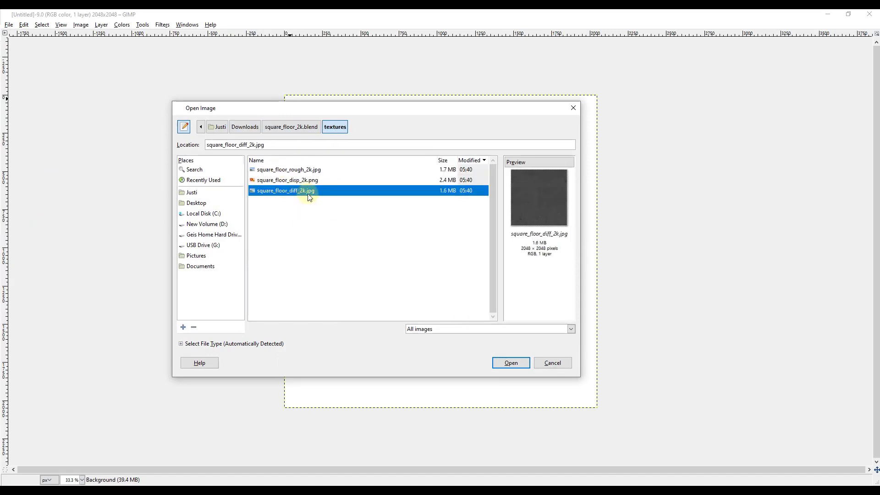
double_click(303, 191)
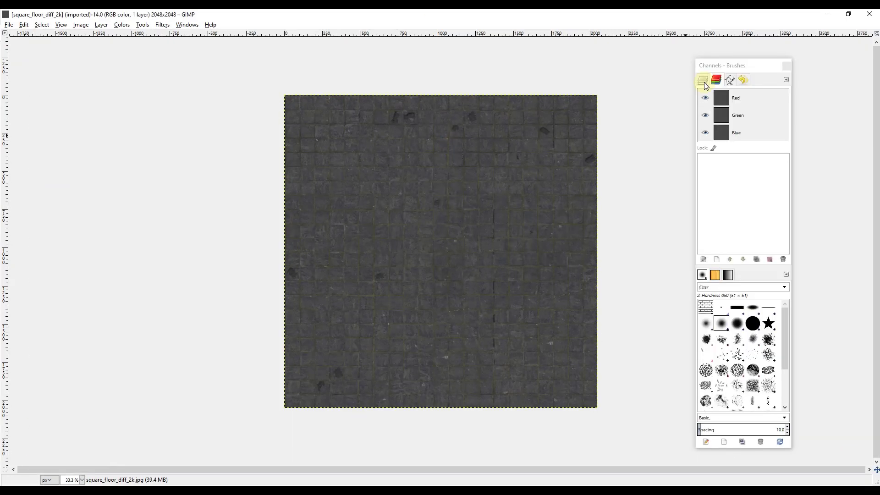
Decompose the square floor diffuse image into separate RGB layers and maximize the resulting grayscale image's window.
left_click(703, 80)
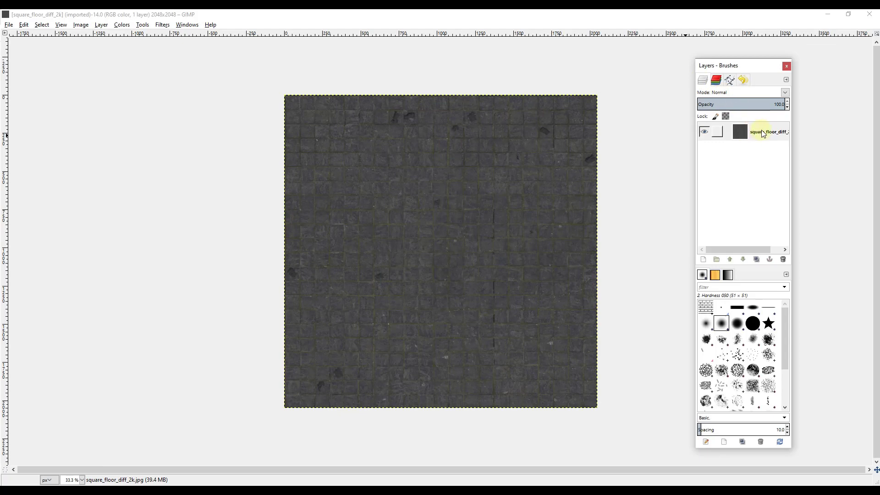
left_click(121, 25)
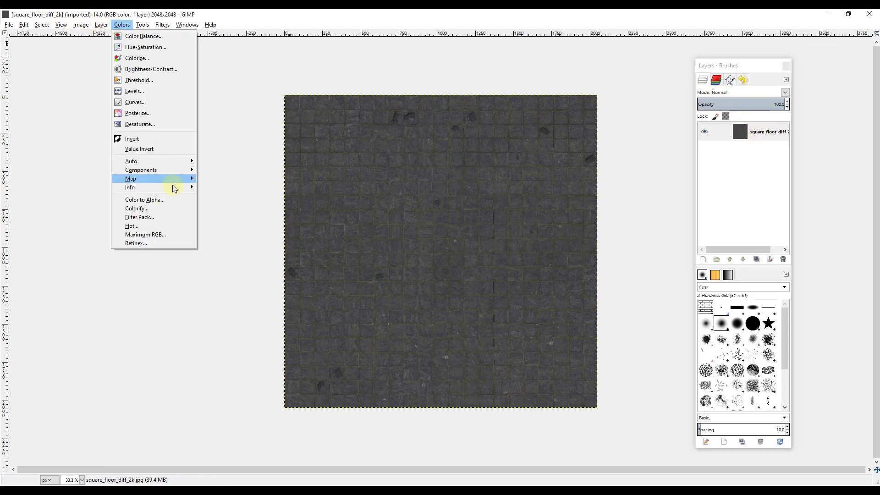
mouse_move(195, 172)
left_click(225, 187)
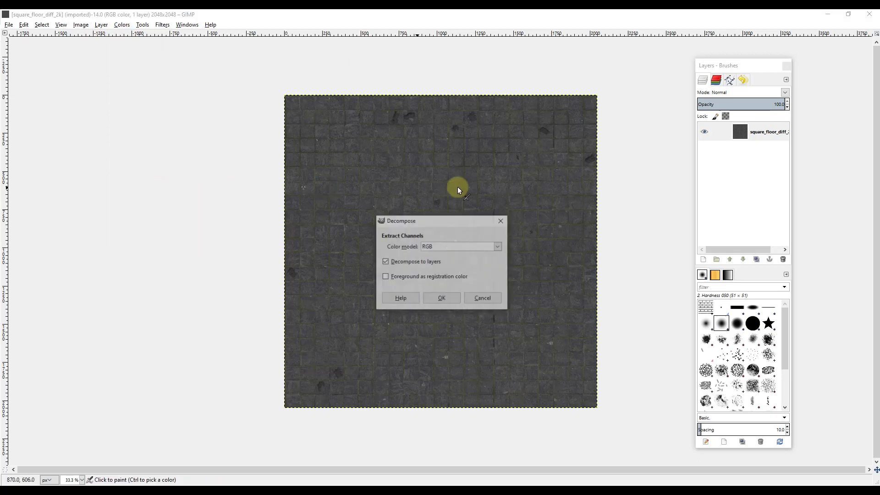
left_click(441, 299)
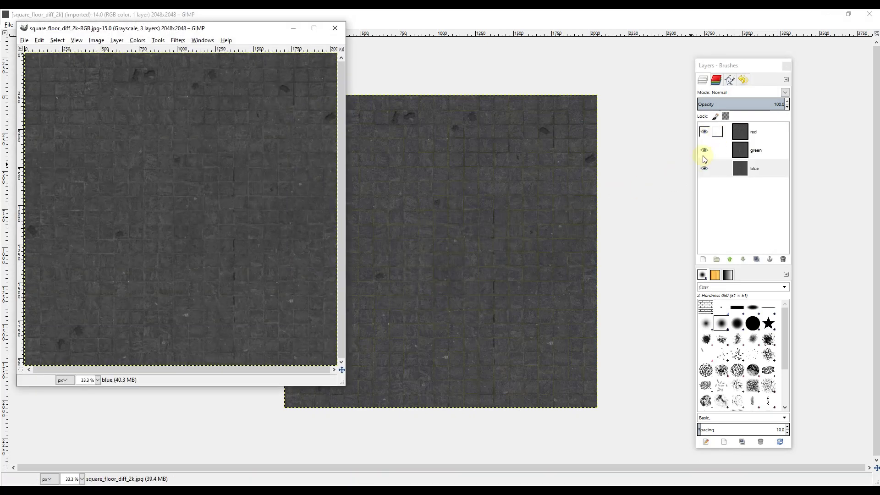
double_click(255, 26)
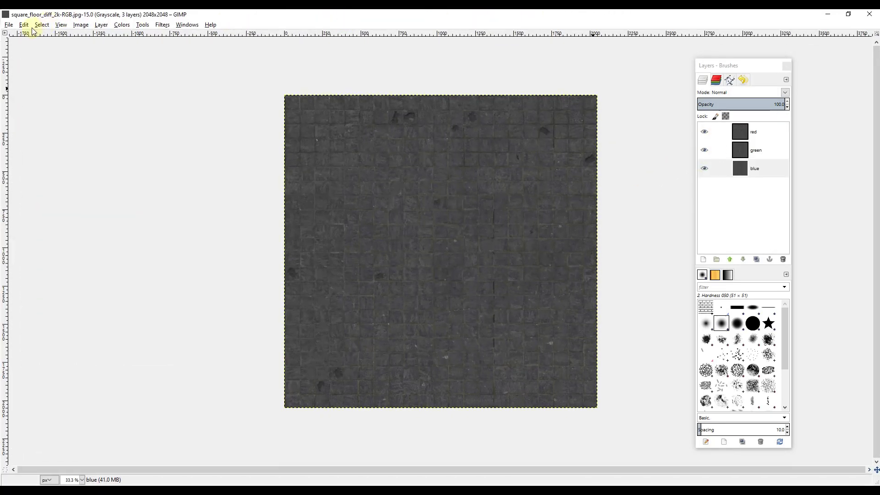
Add square_floor_rough_2k.jpg as a new layer in the decomposed image.
left_click(8, 25)
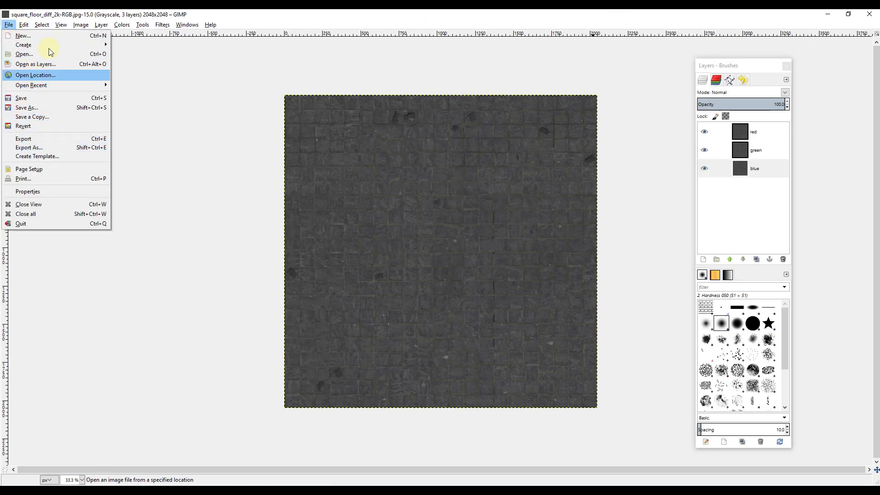
left_click(61, 25)
mouse_move(7, 25)
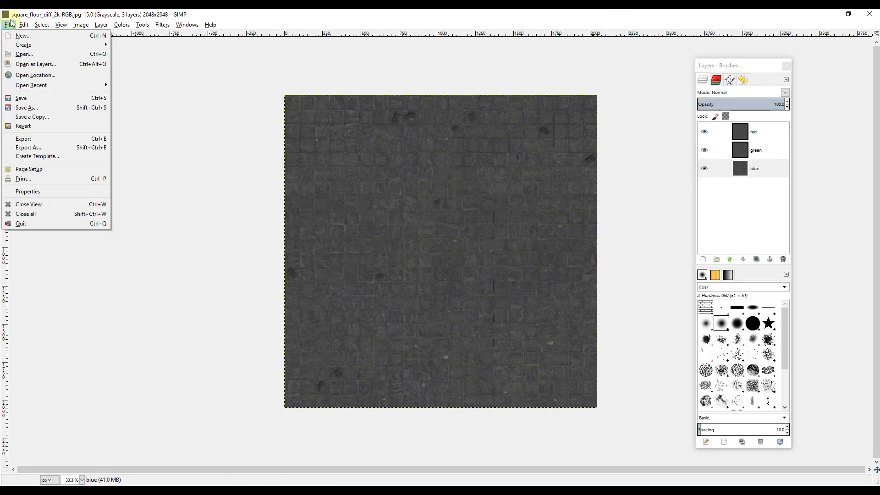
left_click(33, 68)
left_click(298, 170)
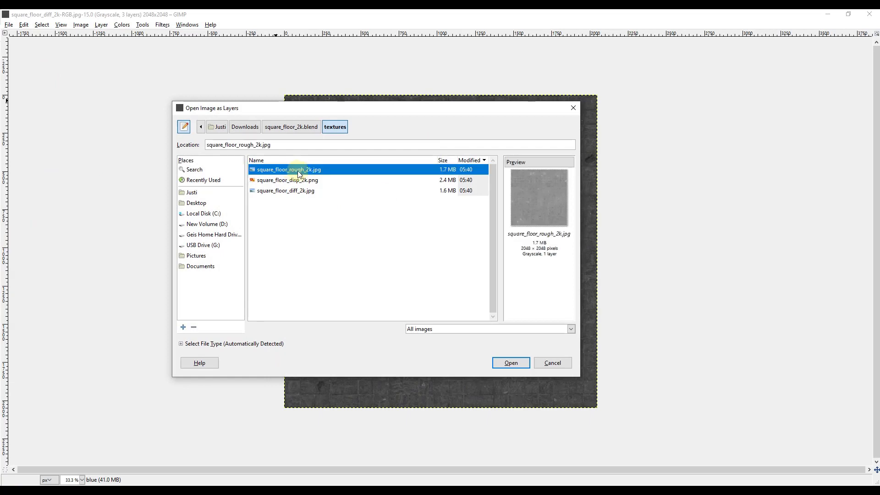
double_click(299, 170)
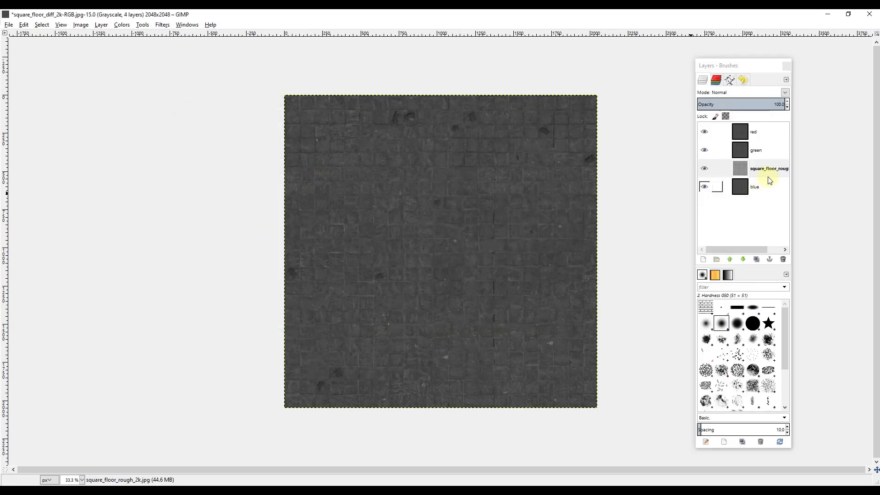
Move the roughness layer below the blue layer and rename it Alpha.
left_click(764, 172)
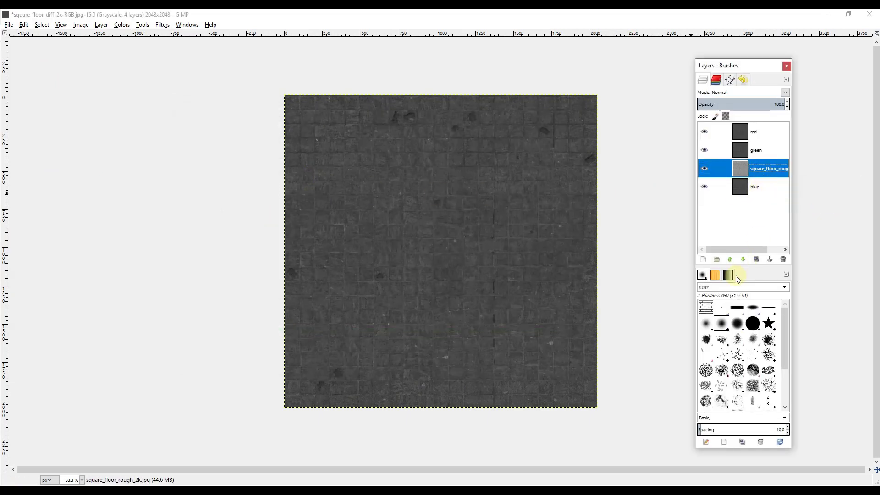
left_click(742, 260)
double_click(767, 186)
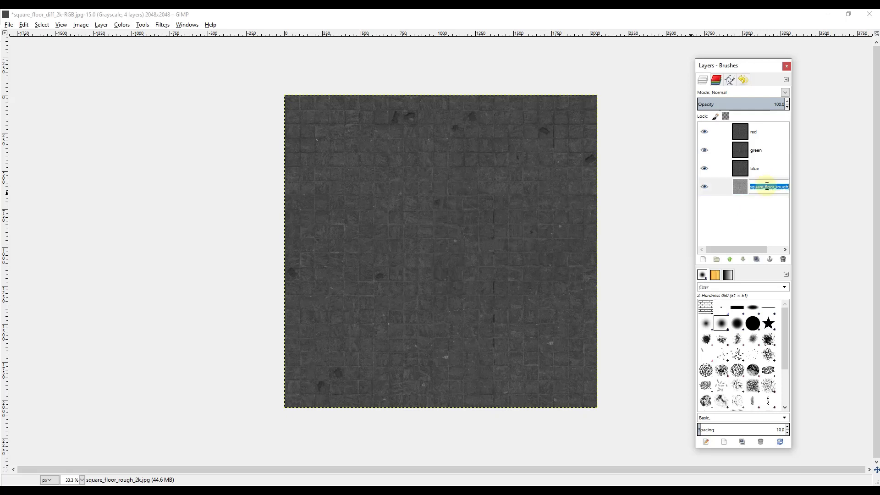
type("Alpha")
key("Return")
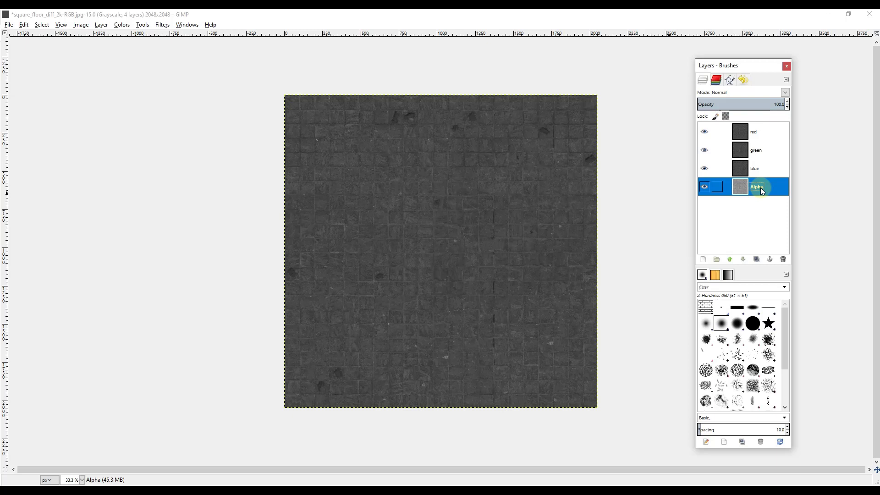
Invert the Alpha layer's values to turn the roughness map into a smoothness map.
left_click(122, 24)
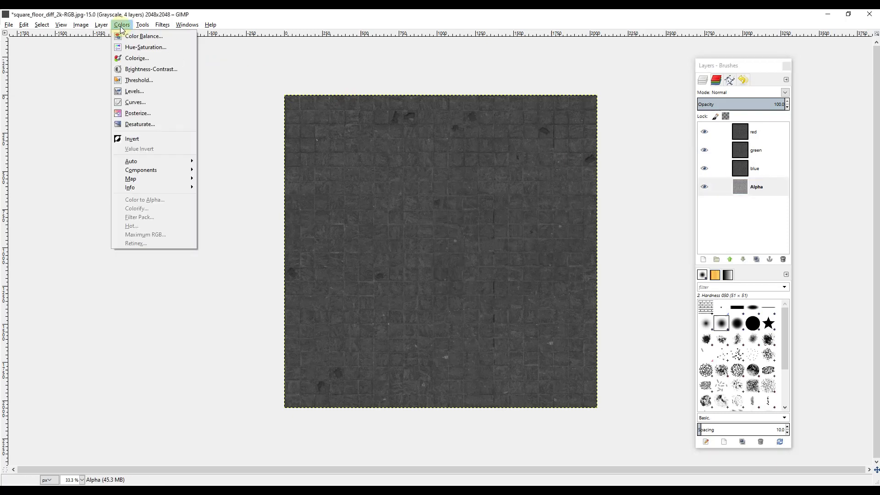
left_click(136, 139)
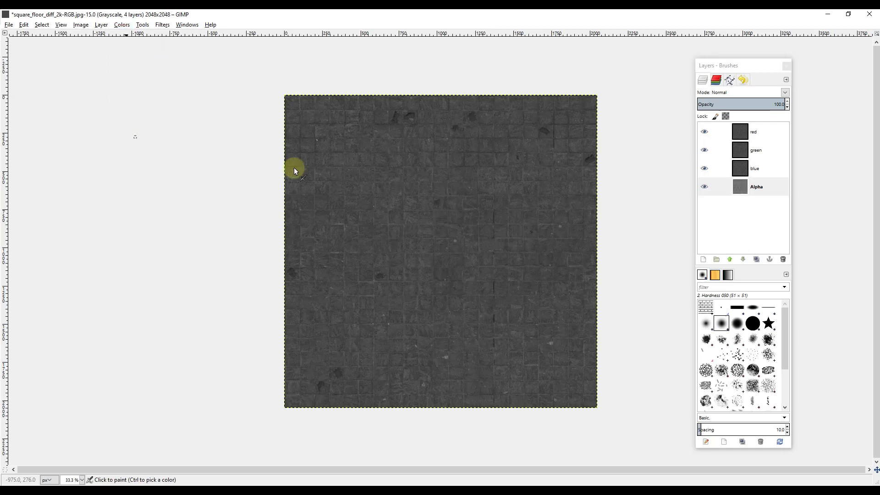
Raise the Alpha layer to the top, toggle its inversion to compare both versions, and return it below the blue layer.
left_click(732, 260)
left_click(732, 261)
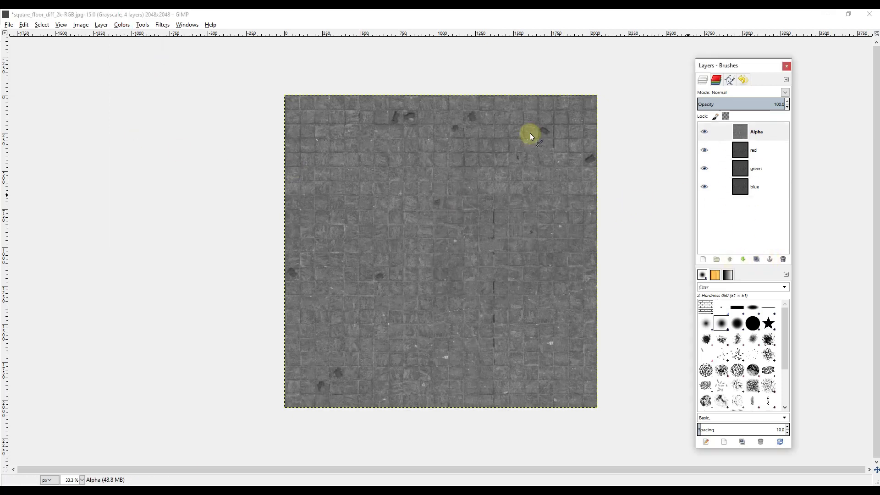
left_click(121, 25)
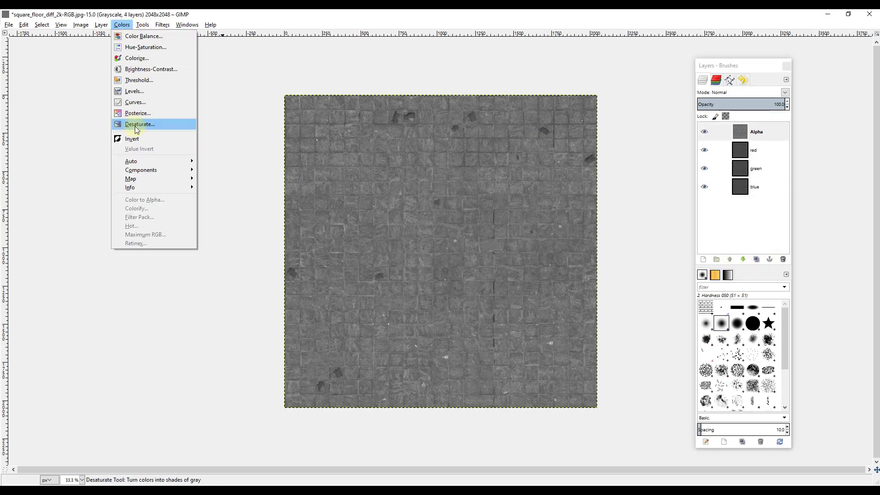
left_click(133, 139)
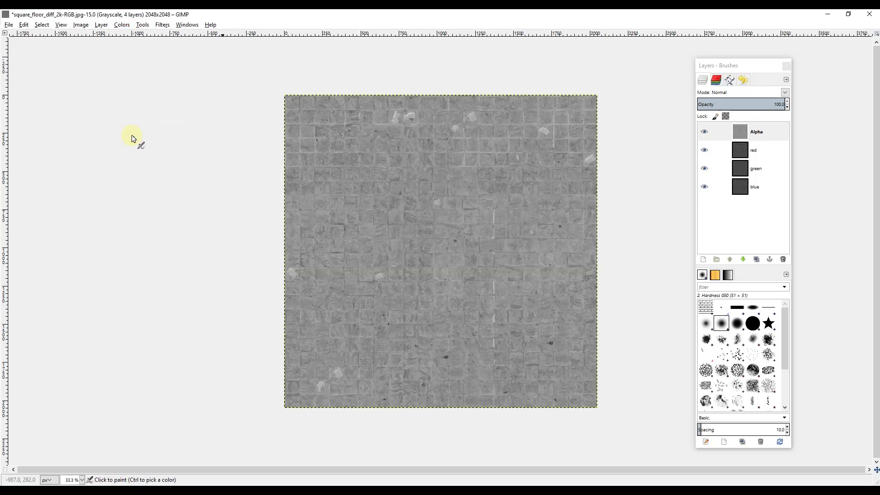
left_click(122, 25)
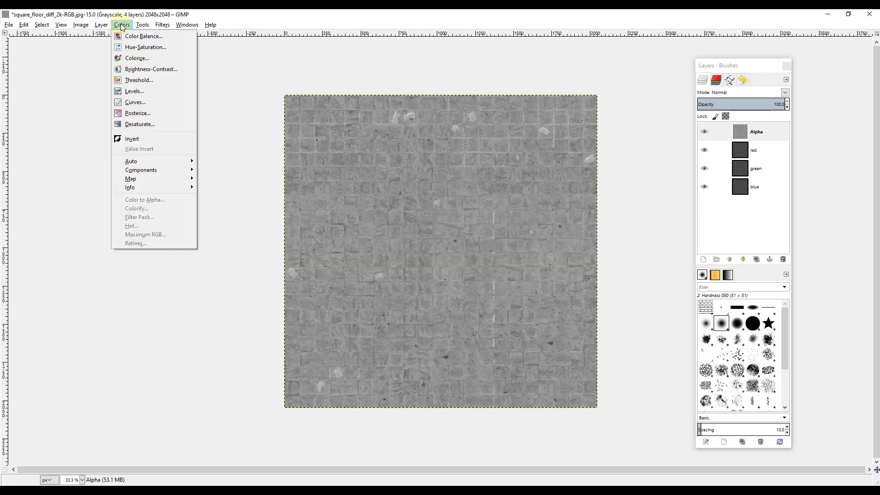
left_click(146, 138)
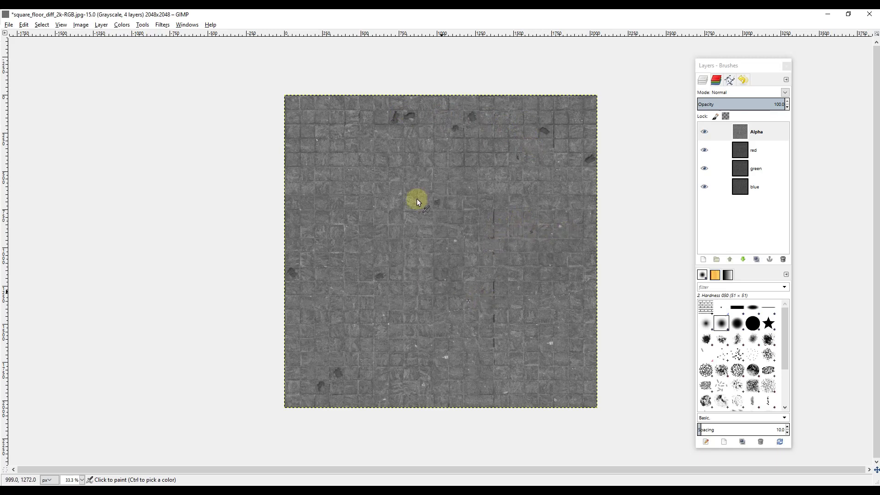
left_click(743, 260)
left_click(744, 260)
left_click(743, 259)
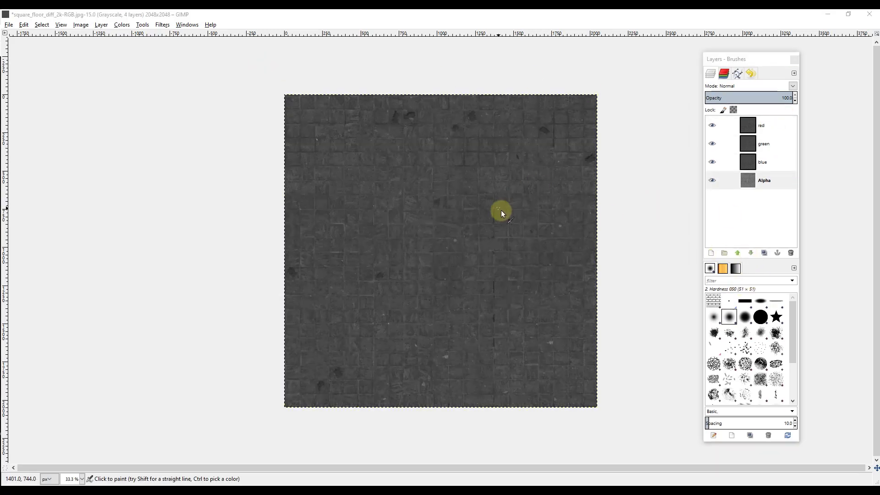
Compose the red, green, blue and Alpha layers into one RGBA image and check its channels.
left_click(142, 24)
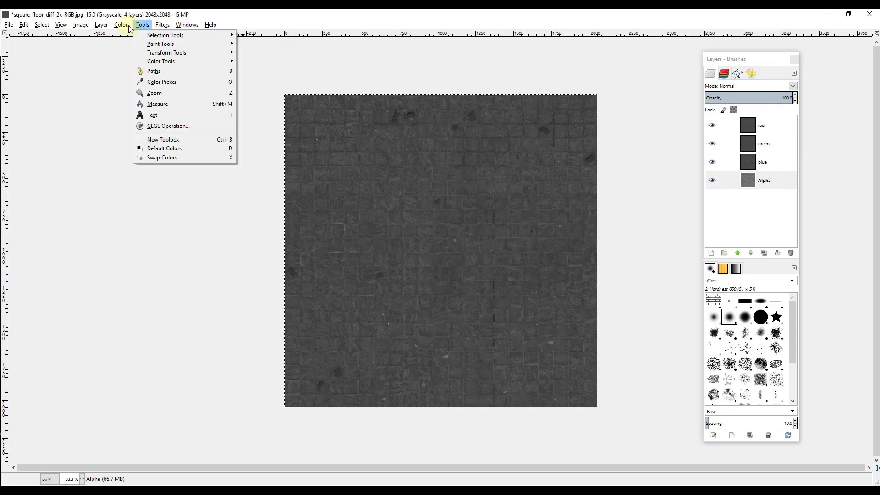
mouse_move(122, 25)
mouse_move(138, 173)
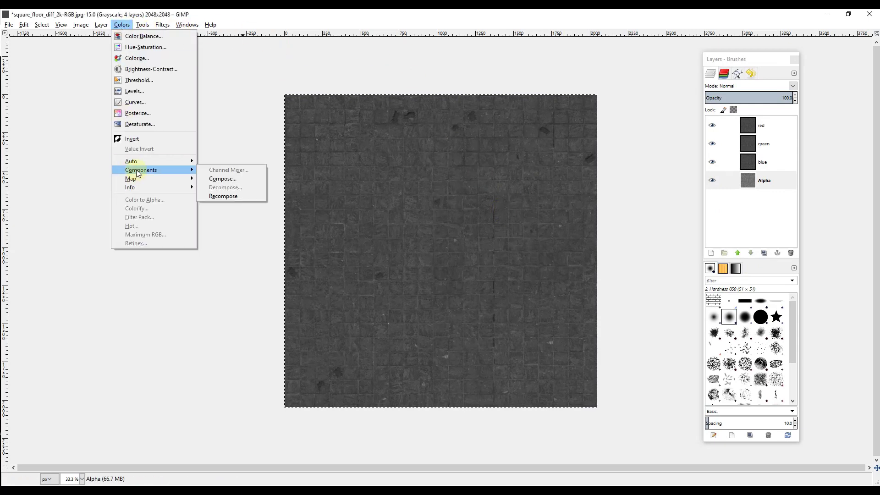
left_click(221, 180)
left_click(485, 321)
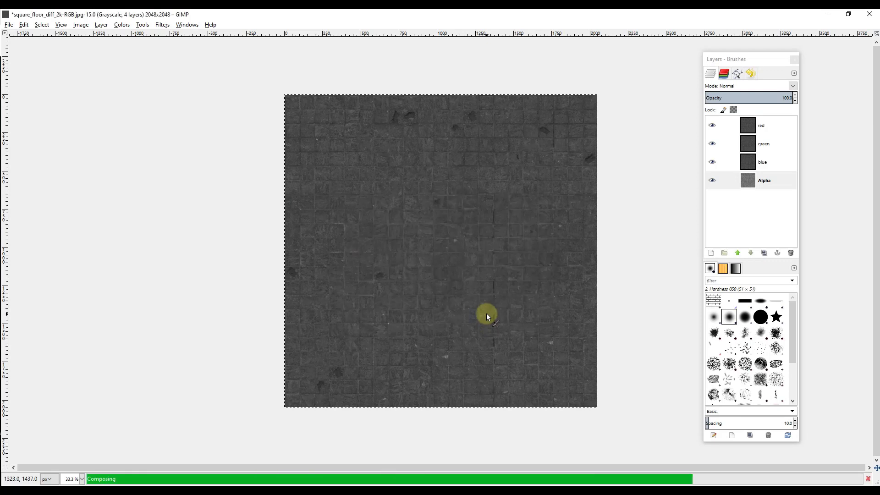
left_click_drag(221, 69, 423, 83)
left_click(724, 73)
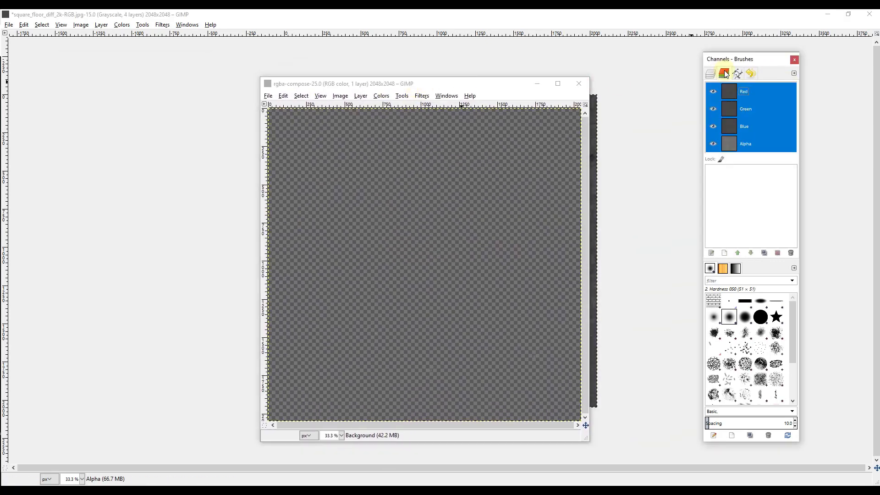
left_click(713, 76)
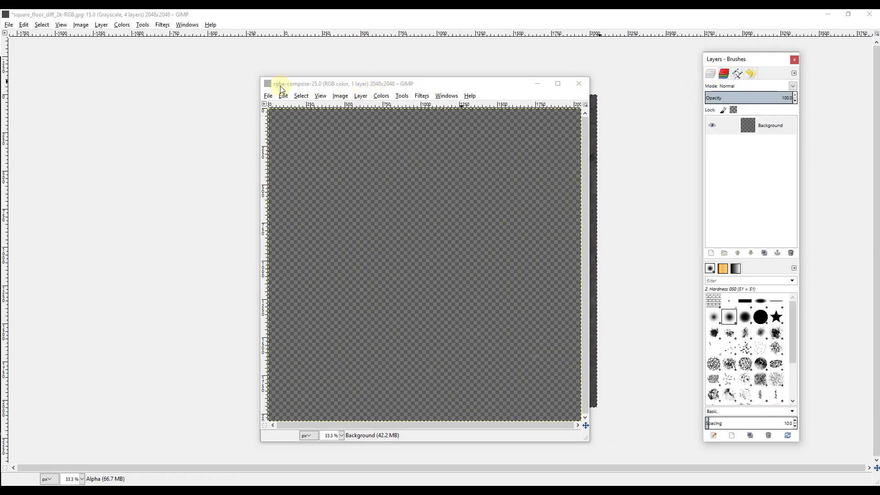
Export the composed RGBA image as DIFF_Alpha.png into the textures folder with the default PNG options.
left_click(268, 96)
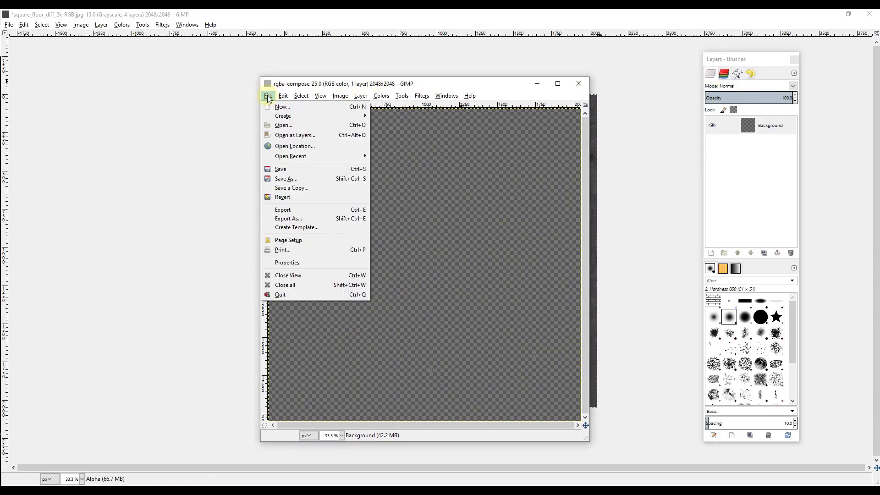
left_click(299, 210)
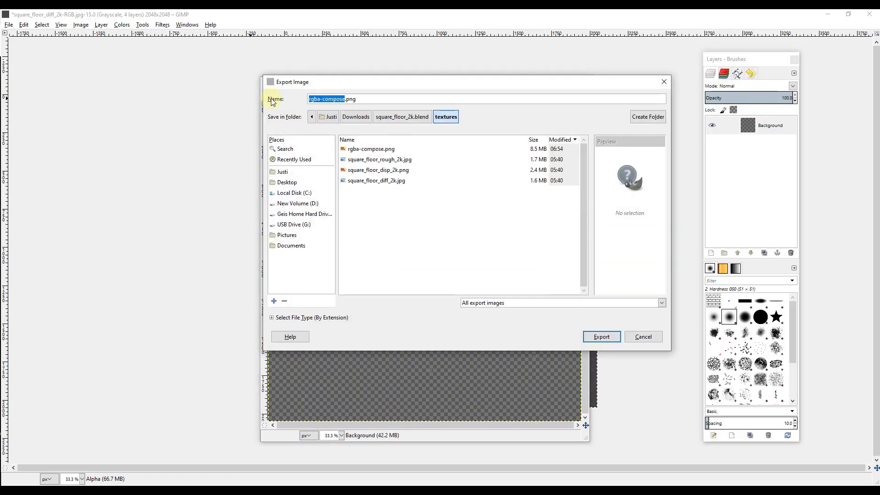
type("DIFF_Apl")
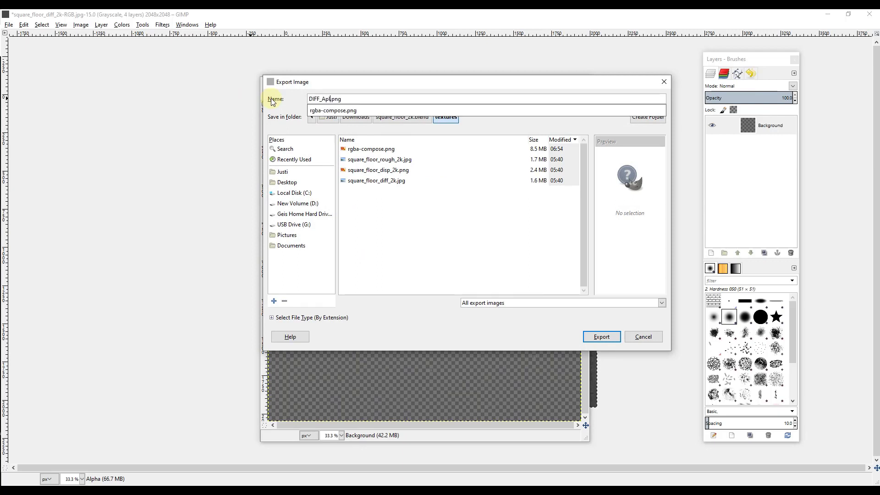
key("Return")
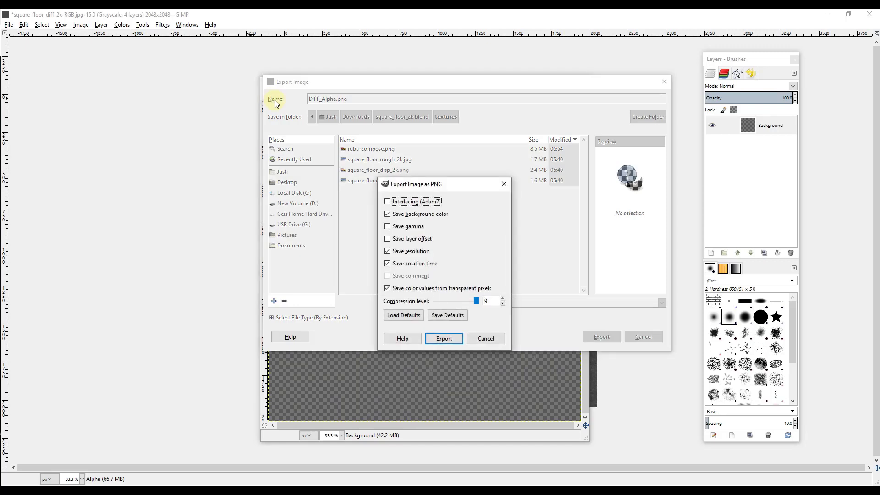
left_click(456, 340)
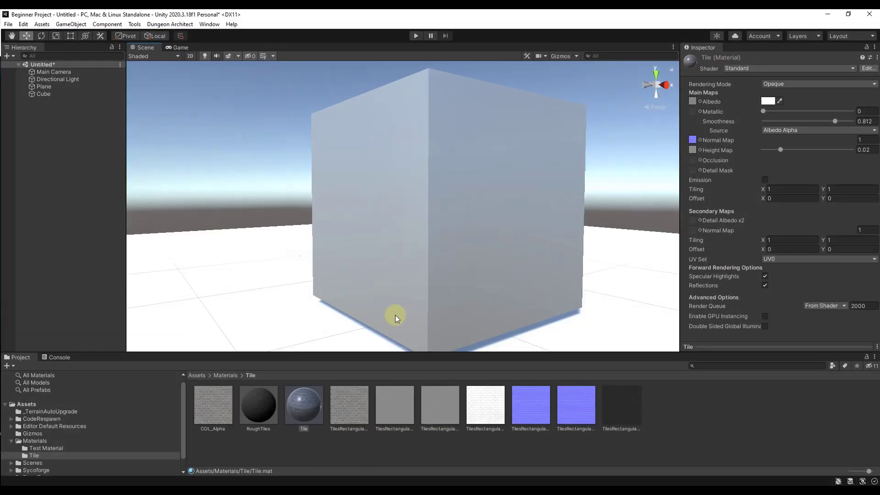
Switch to Unity, select the RoughTiles material, and import DIFF_Alpha and the square_floor displacement, normal and roughness textures into the Tile folder.
left_click(724, 417)
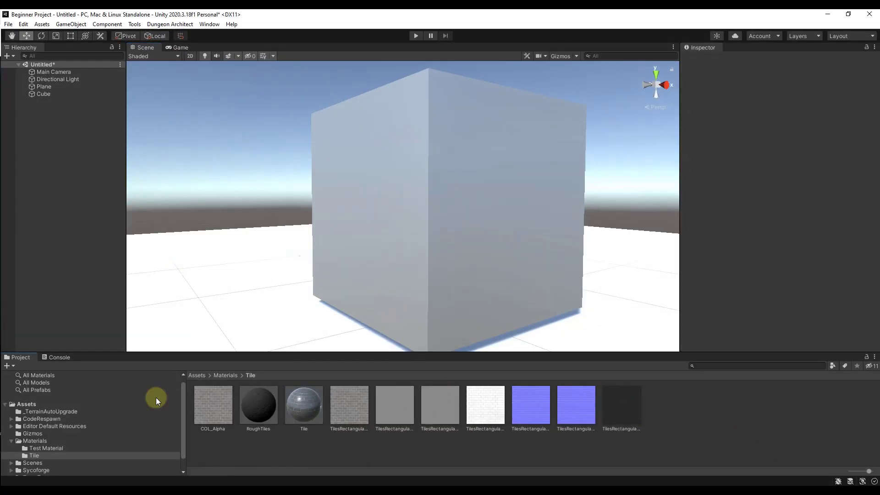
left_click(259, 407)
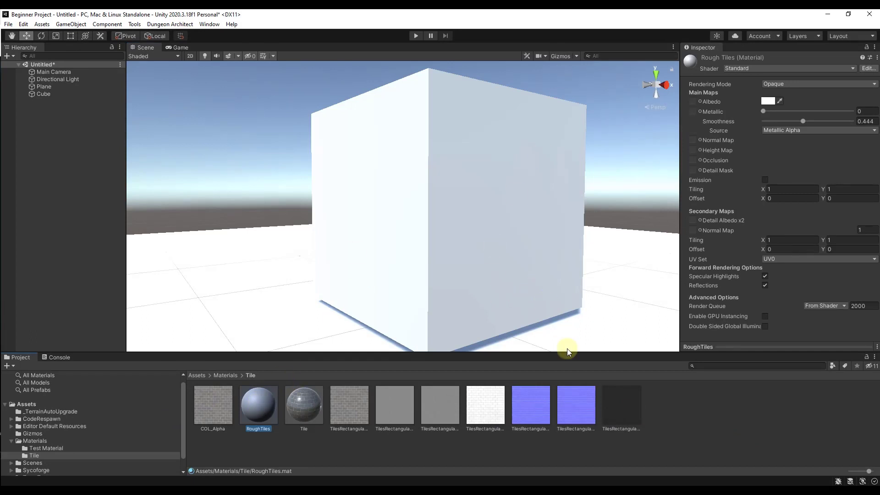
left_click(283, 493)
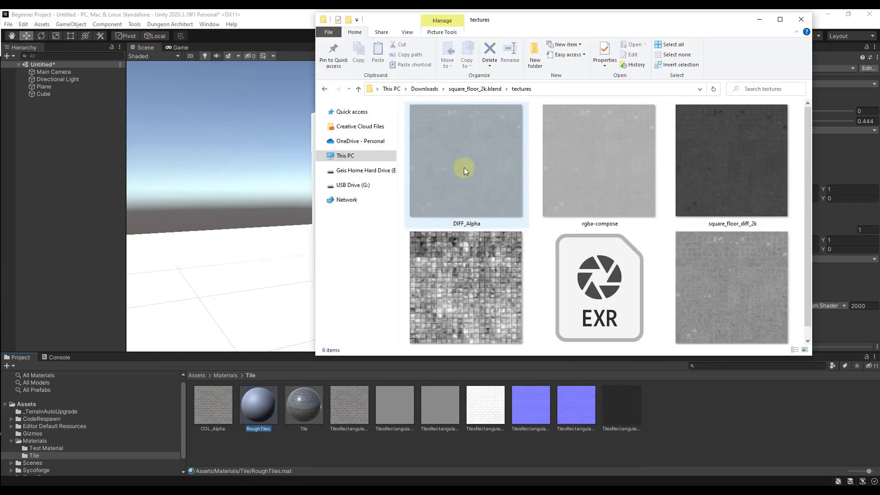
left_click(465, 168)
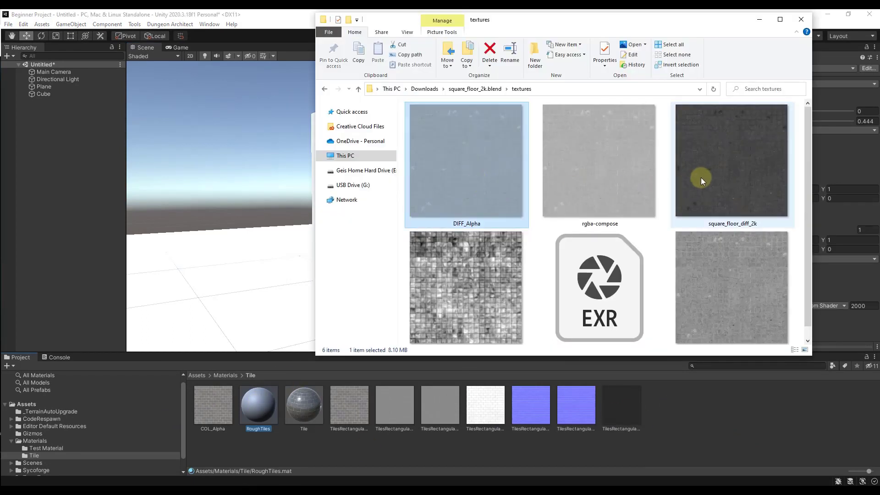
scroll(700, 177, "down", 1)
left_click(464, 287, "ctrl")
left_click(600, 285, "ctrl")
left_click(715, 285, "ctrl")
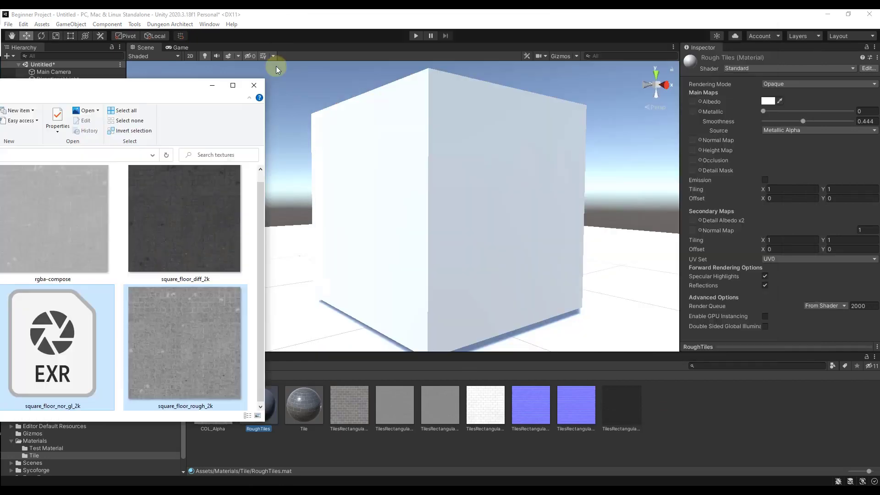
left_click_drag(276, 69, 721, 422)
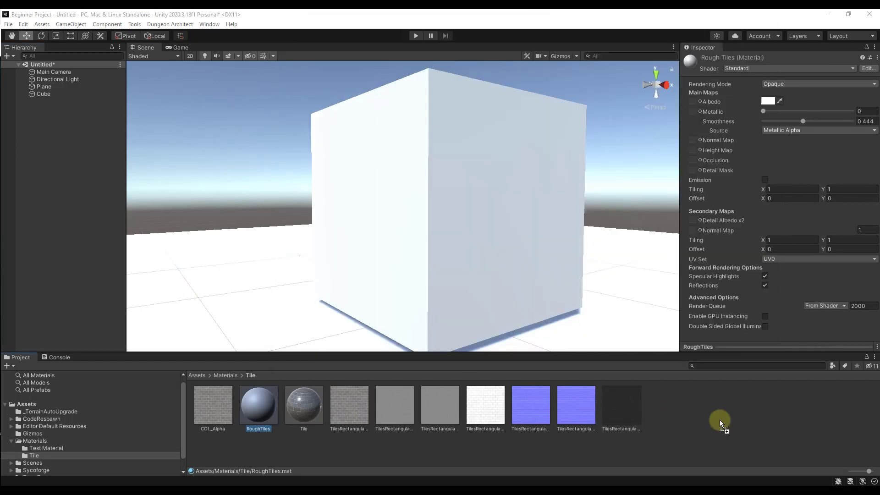
Assign DIFF_Alpha as RoughTiles' albedo, square_floor's displacement texture as height map and its normal texture as normal map, fixing the normal map's import type.
left_click_drag(259, 413, 693, 101)
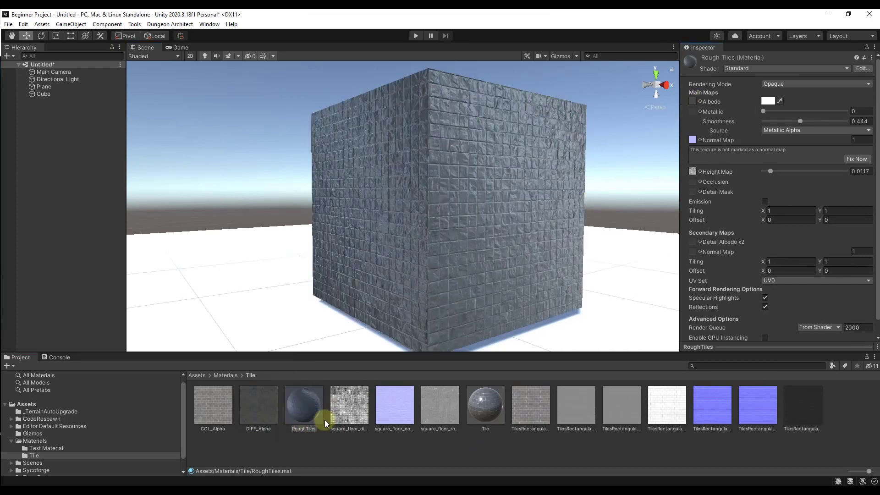
left_click_drag(342, 411, 692, 171)
left_click_drag(392, 411, 695, 137)
left_click(851, 158)
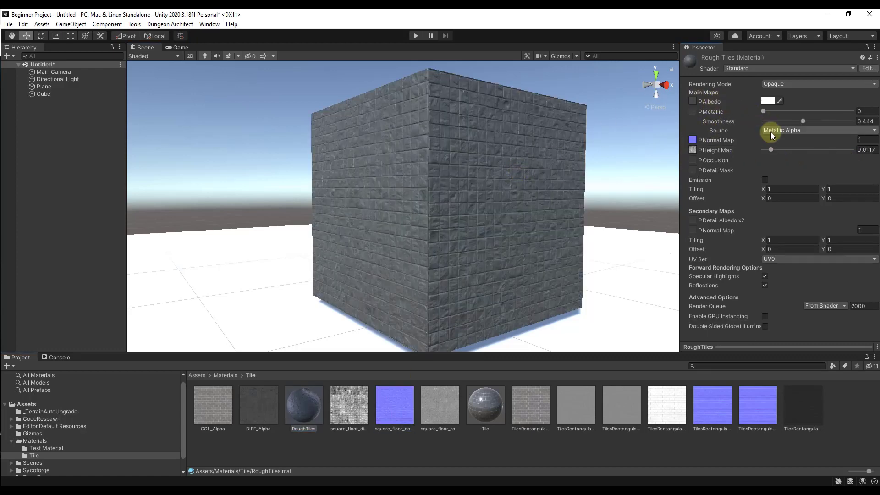
Set the RoughTiles material's smoothness source to Albedo Alpha and inspect the cube's surface up close.
left_click(783, 131)
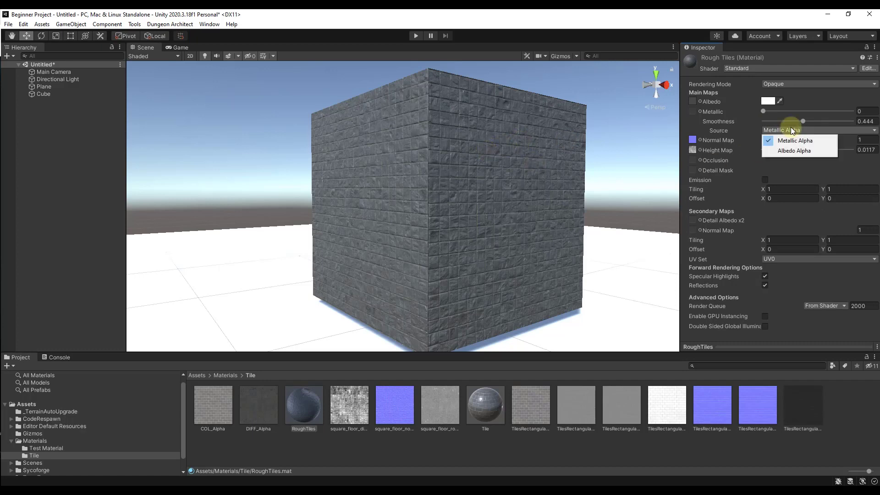
left_click(787, 151)
left_click_drag(432, 171, 449, 143)
key("w")
key("s")
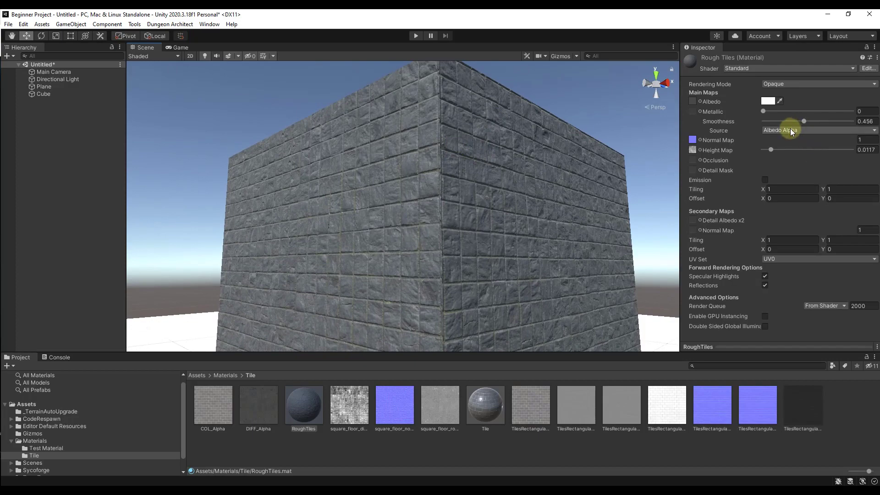
Switch the smoothness source to Metallic Alpha and back to Albedo Alpha, comparing the cube's reflections.
left_click(791, 130)
left_click(782, 140)
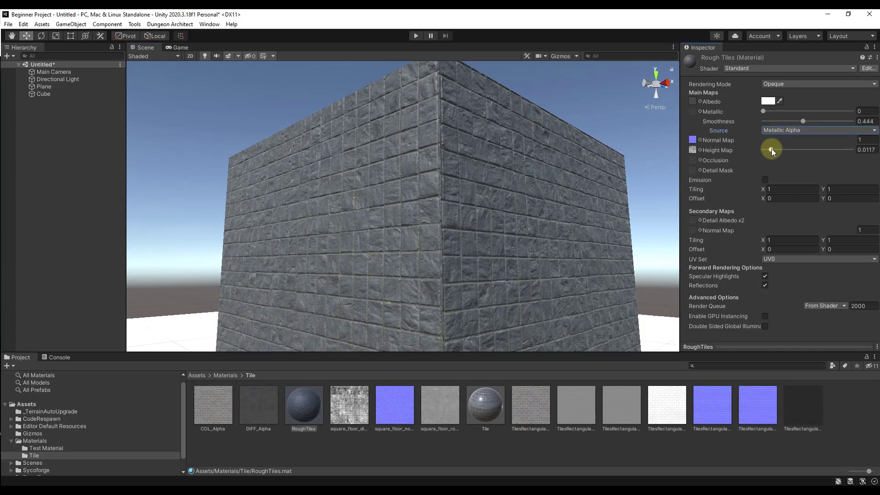
left_click(788, 130)
left_click(785, 151)
key("w")
left_click_drag(439, 163, 447, 193)
key("s")
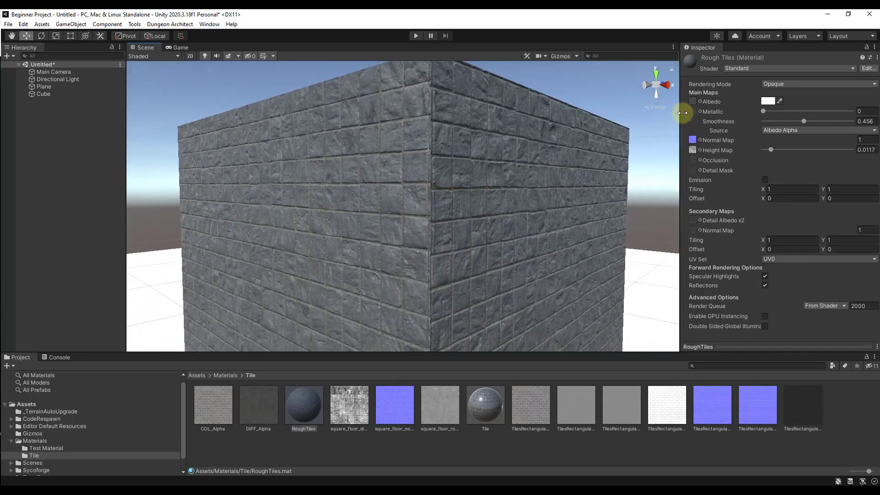